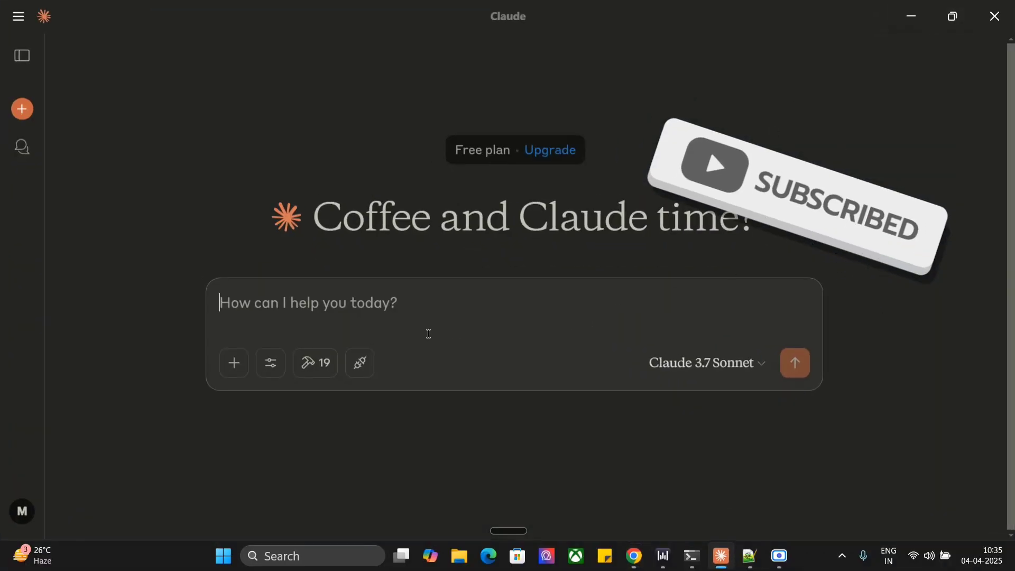
- Review the available MCP tools provided by the discord server
left_click(321, 372)
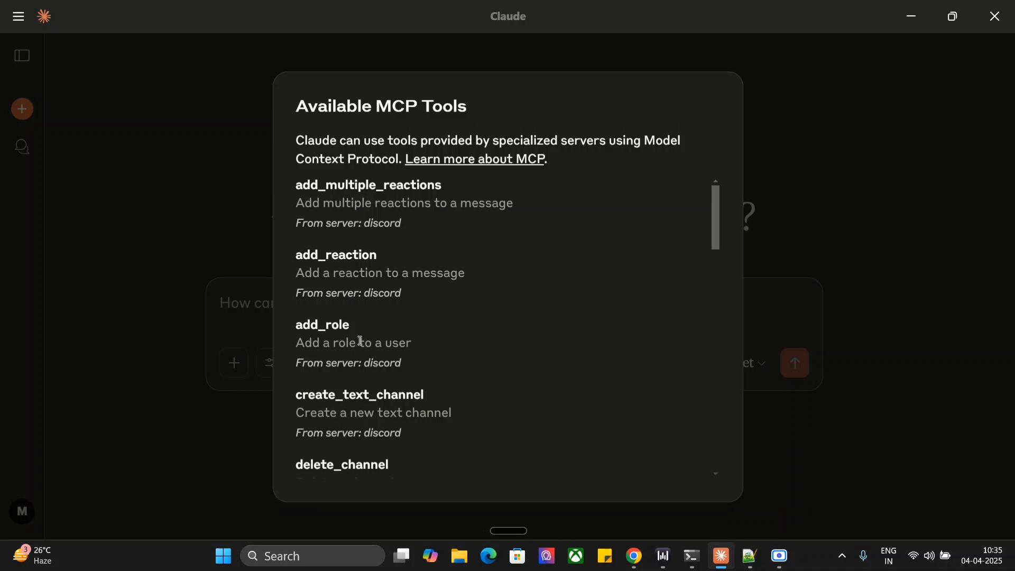
scroll(358, 346, "down", 3)
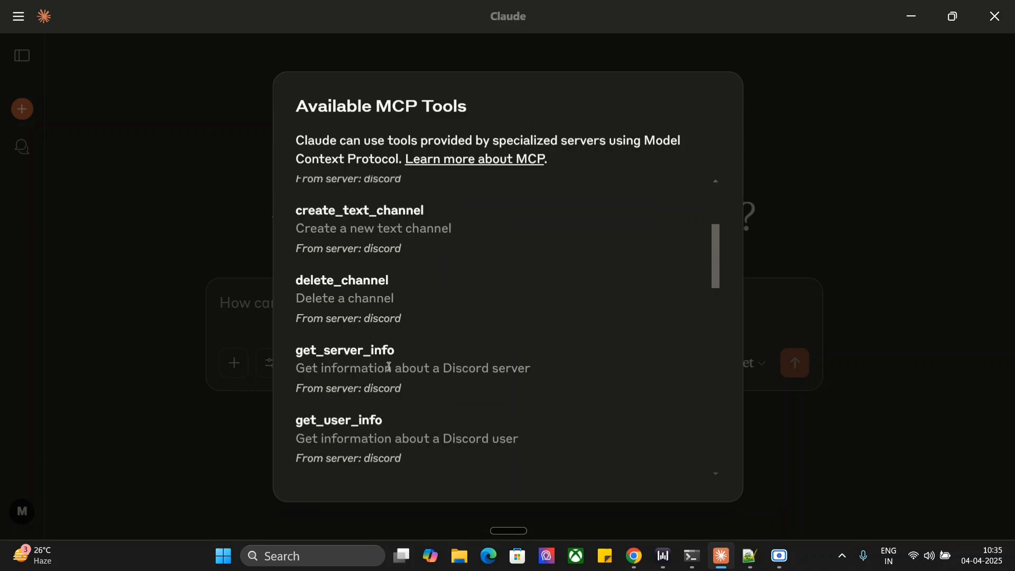
scroll(390, 366, "down", 2)
left_click(122, 332)
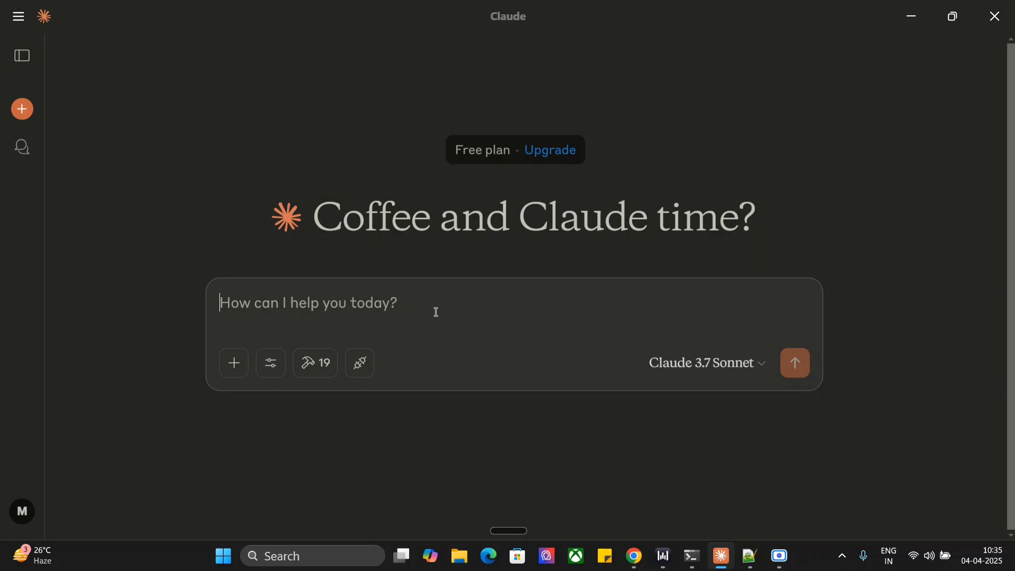
- Draft the prompt "Create a new text channel Testing MCP for Server ID" and copy the Data Science Pocket server's ID from Discord in Chrome
key("ctrl+super")
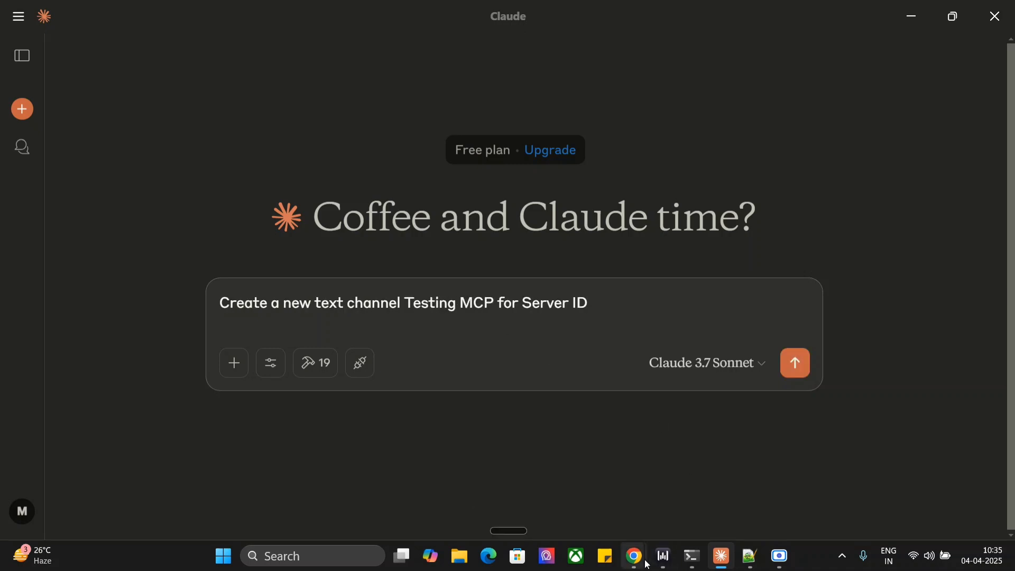
mouse_move(648, 565)
left_click(598, 519)
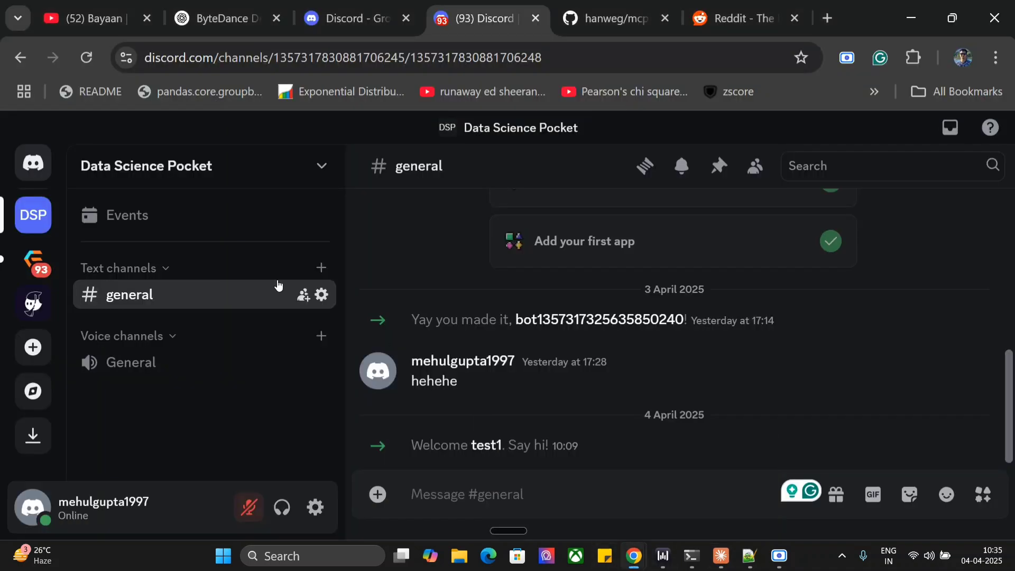
right_click(185, 171)
scroll(286, 465, "down", 3)
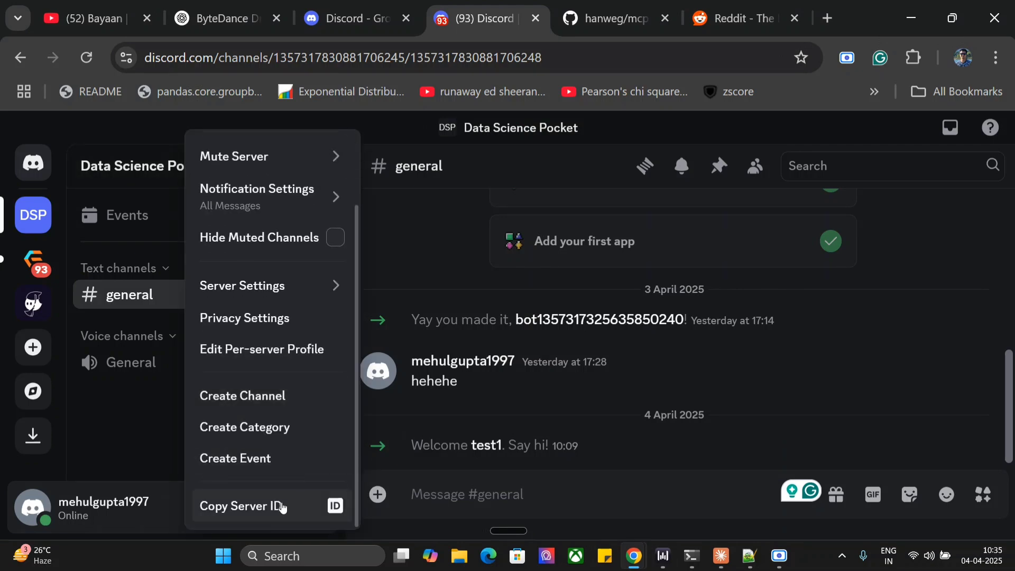
left_click(282, 506)
- Switch back to Claude, append the copied server ID to the prompt, send it and allow create_text_channel for this chat
left_click(720, 554)
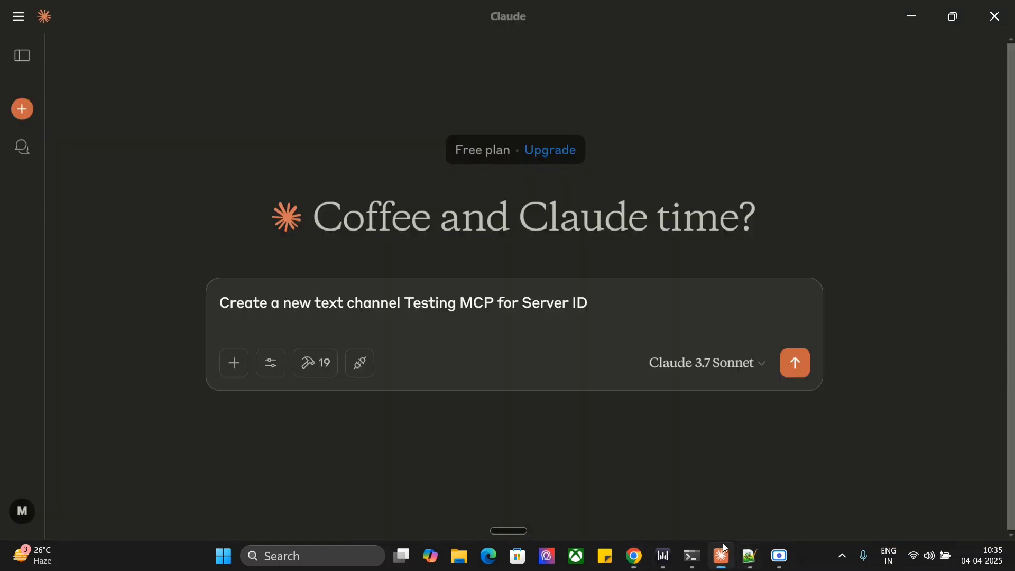
left_click(654, 298)
type(":")
key("ctrl+v")
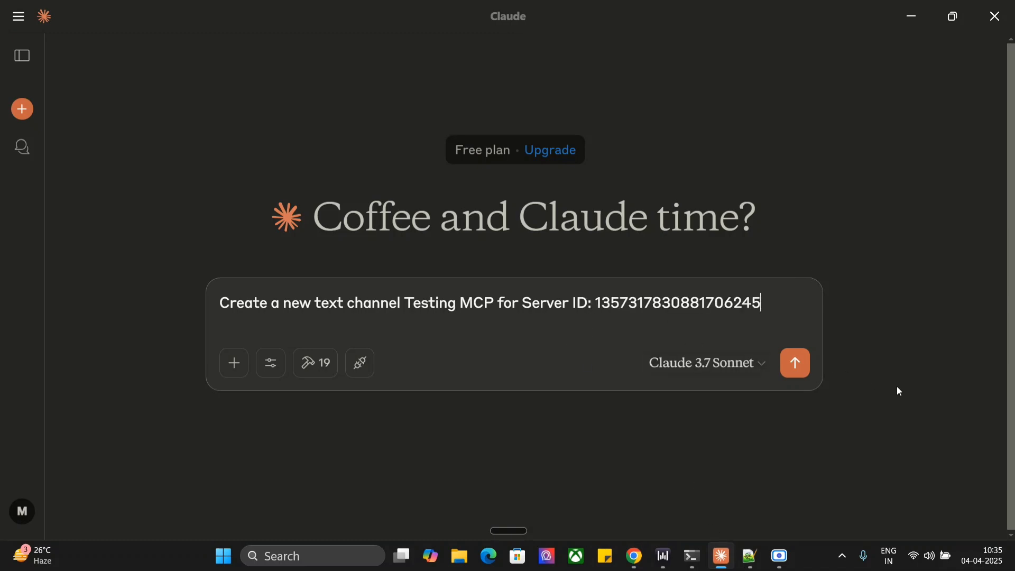
left_click(799, 369)
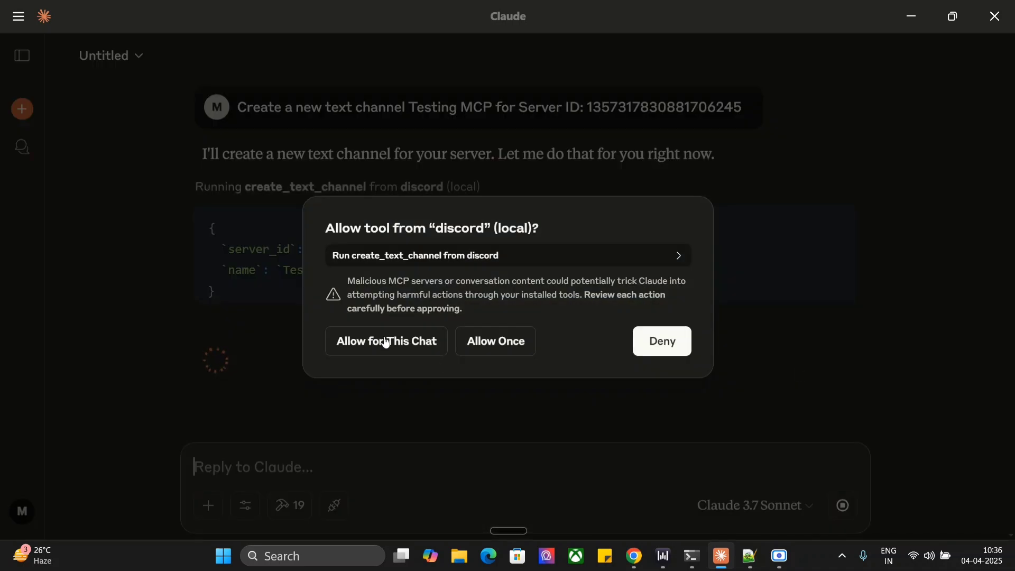
left_click(377, 341)
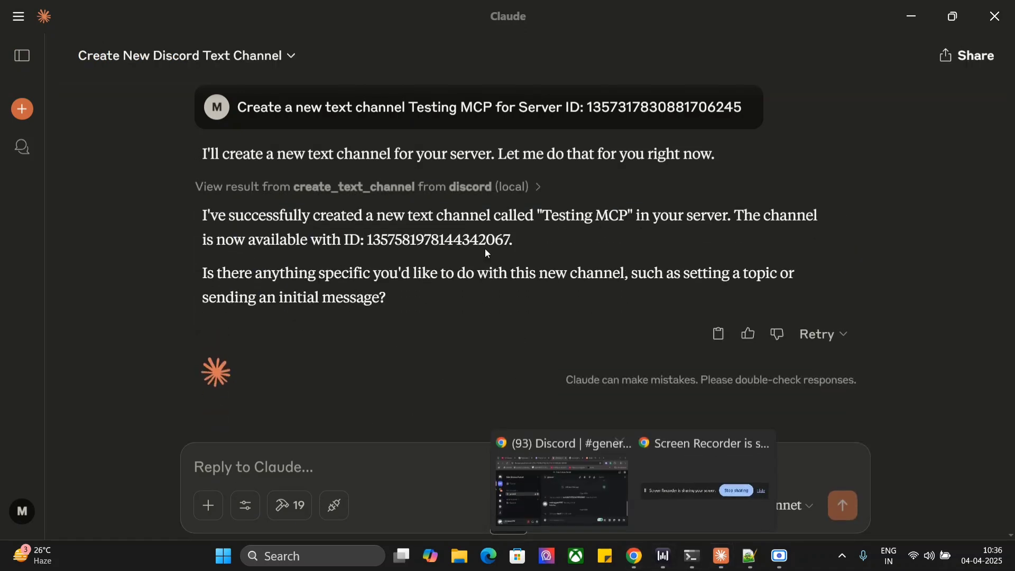
- Copy the new channel's ID from the reply and open the testing-mcp channel in Discord in Chrome
left_click_drag(513, 241, 369, 239)
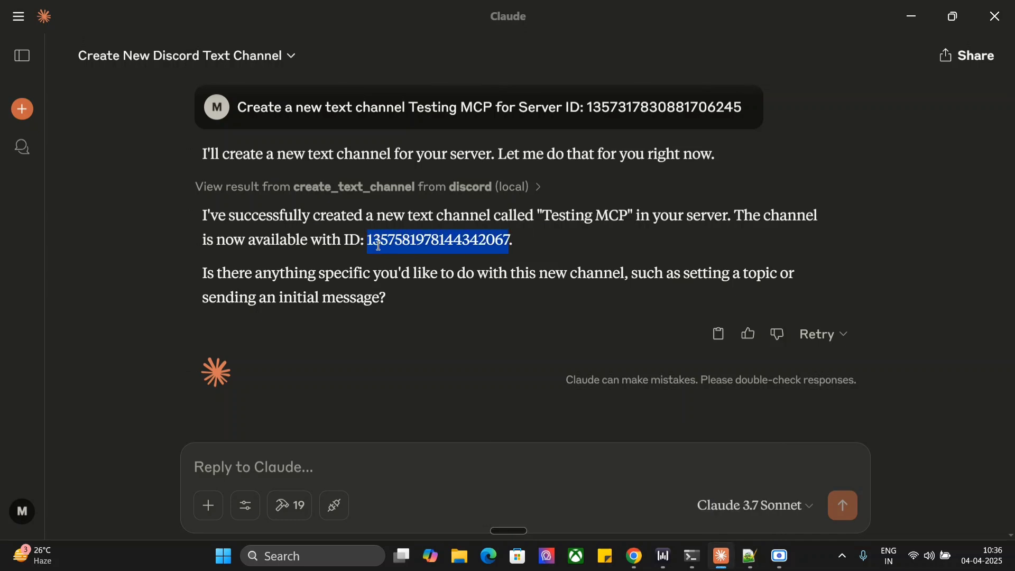
left_click(634, 556)
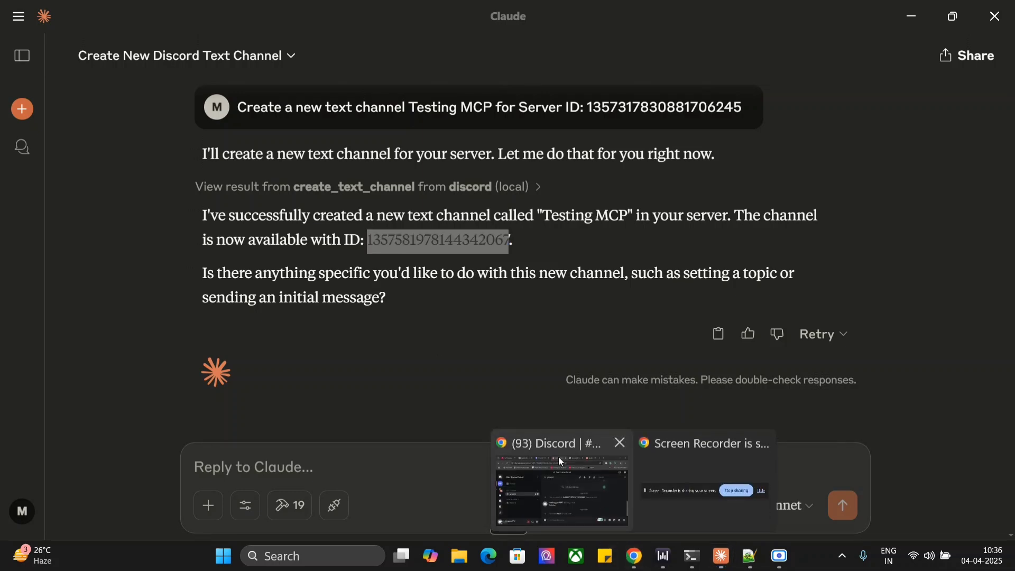
left_click(560, 461)
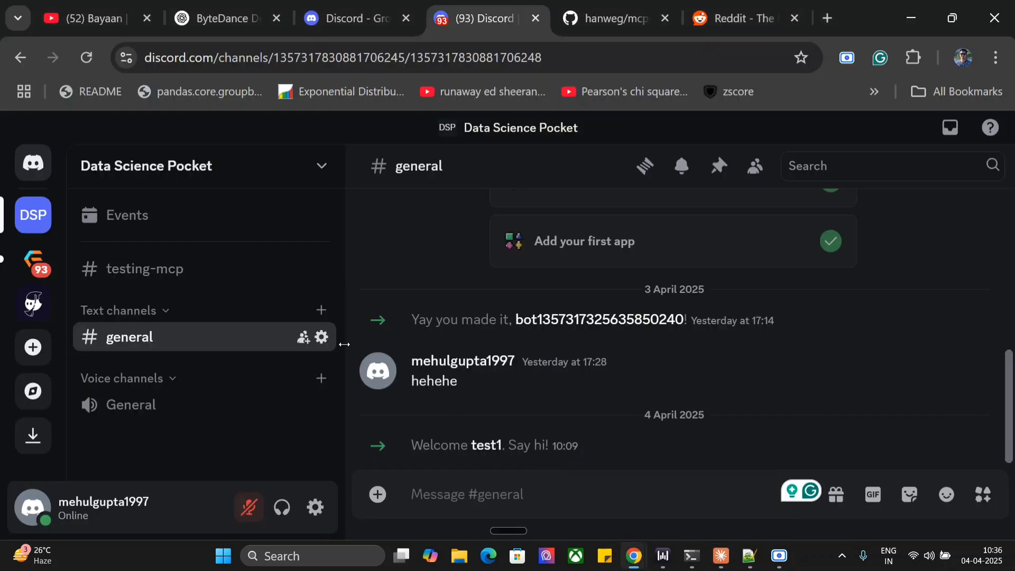
left_click(166, 269)
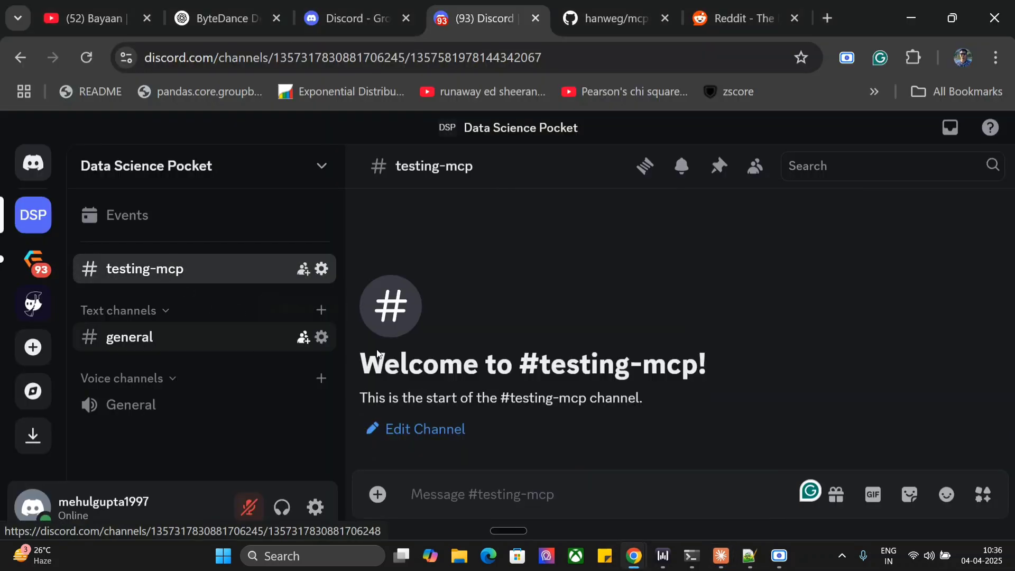
- In Claude, request a self-introduction and the channel's purpose in the new text channel using its copied ID, allowing send_message for this chat
left_click(721, 556)
left_click(560, 461)
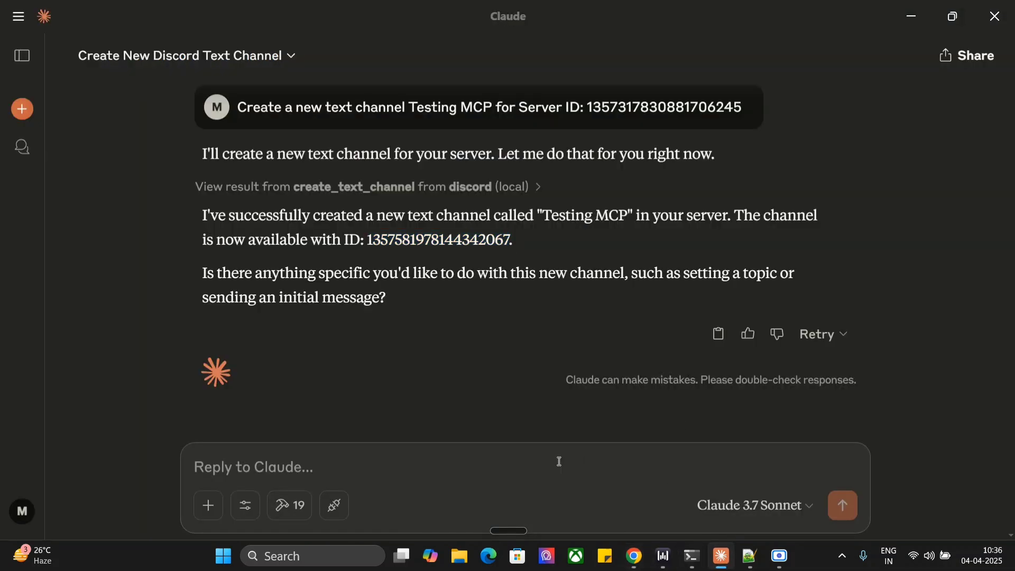
key("ctrl+super")
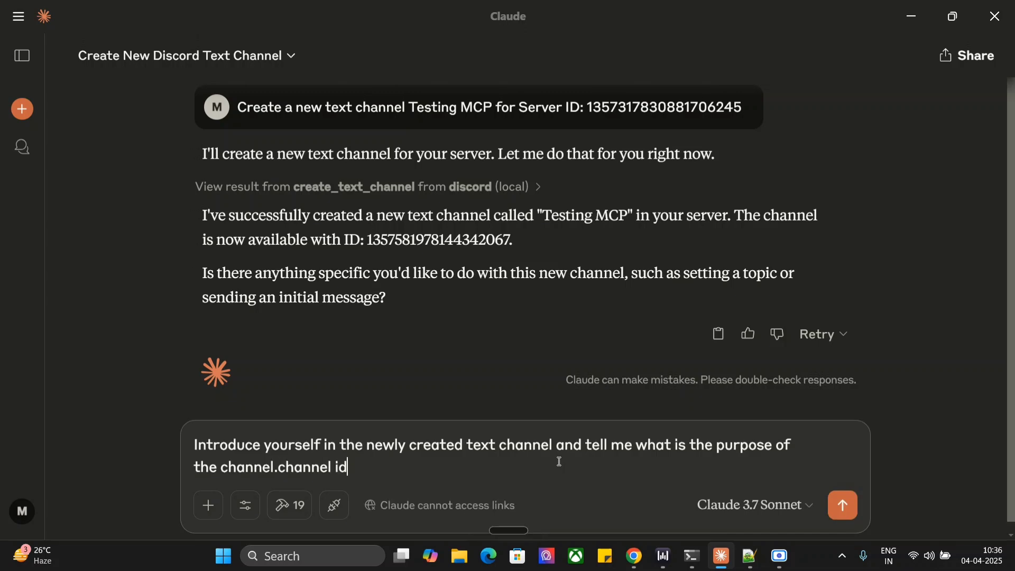
key("ctrl+v")
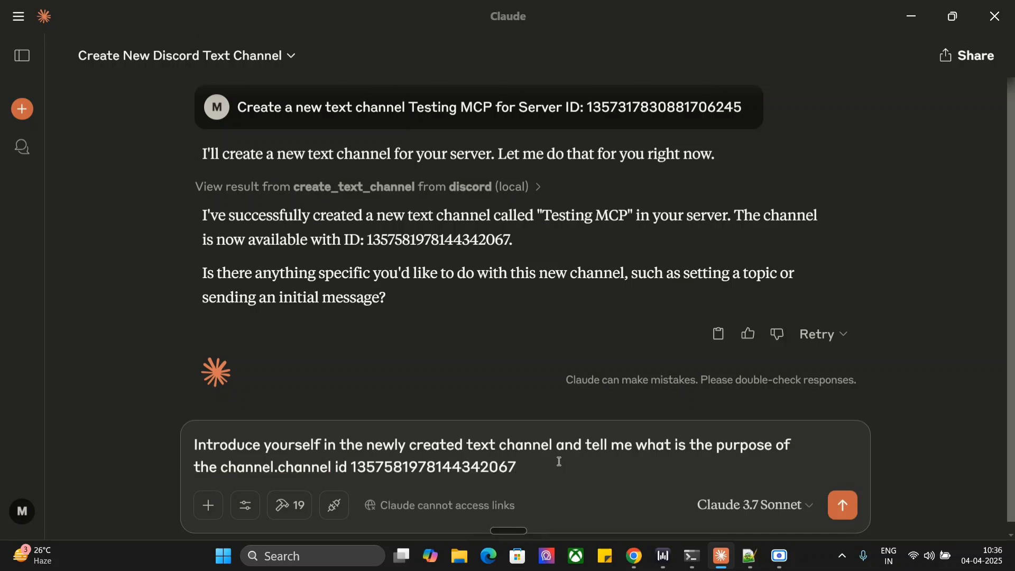
key("Return")
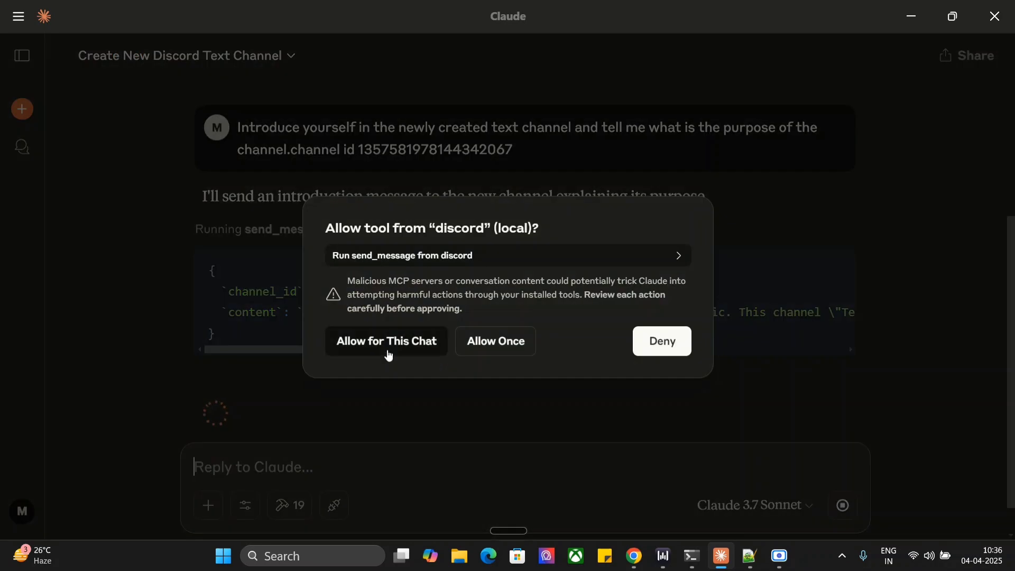
left_click(389, 353)
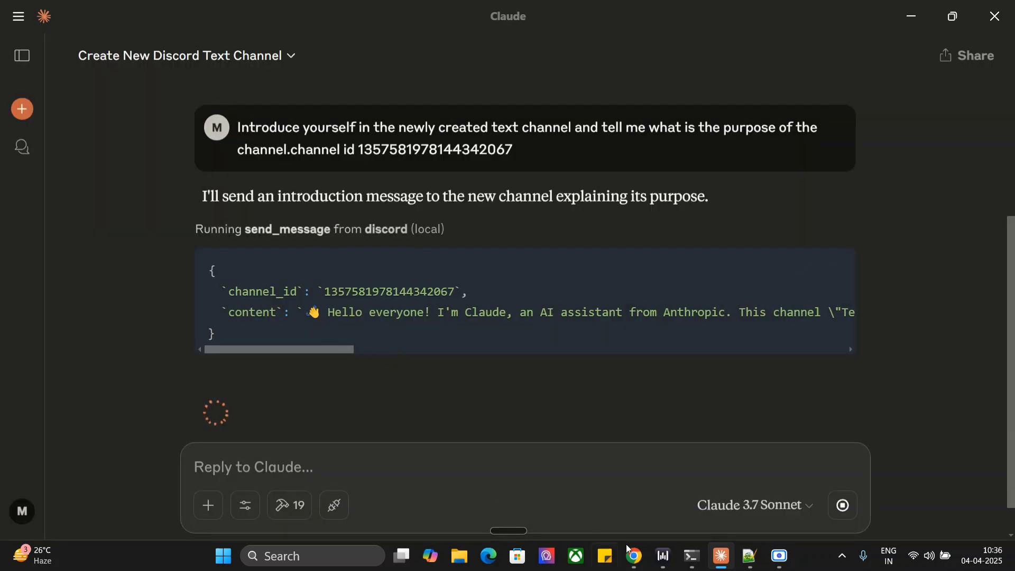
- Check the bot's introduction message in Discord's testing-mcp channel and return to Claude
mouse_move(634, 554)
left_click(560, 492)
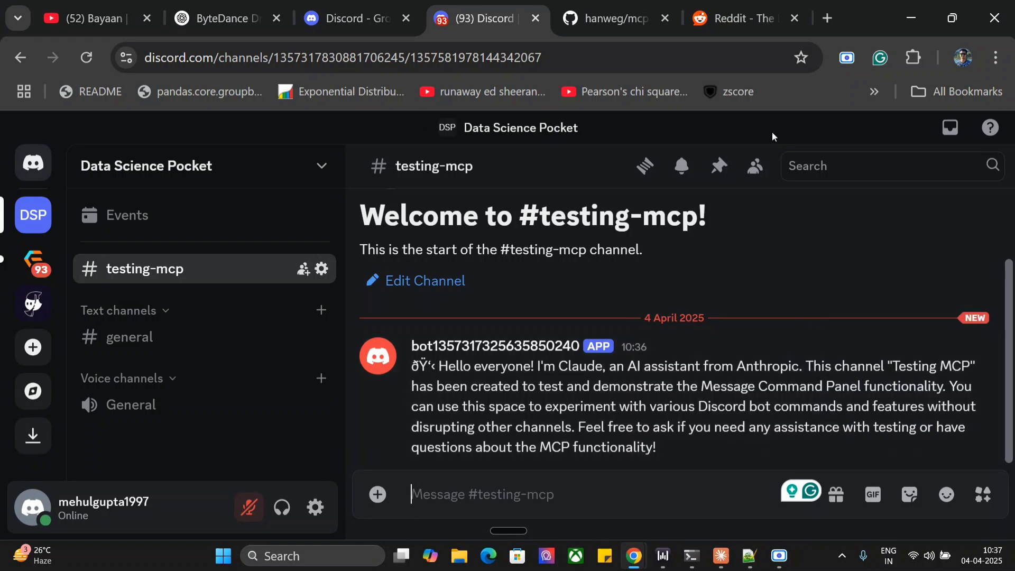
left_click(721, 555)
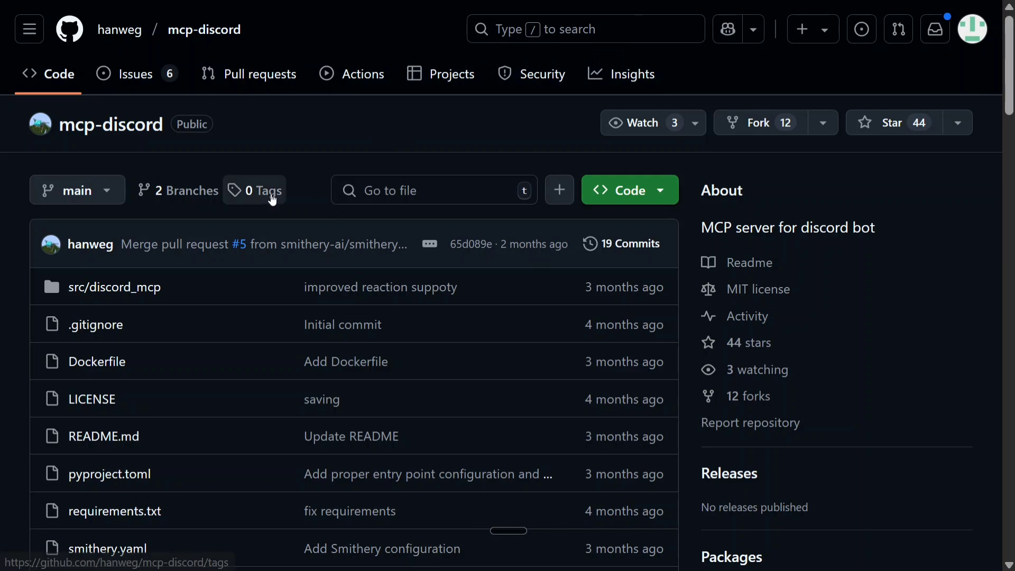
- Examine the mcp-discord README on GitHub, covering the available tools, the Smithery install command and the clone and install commands
scroll(306, 182, "down", 15)
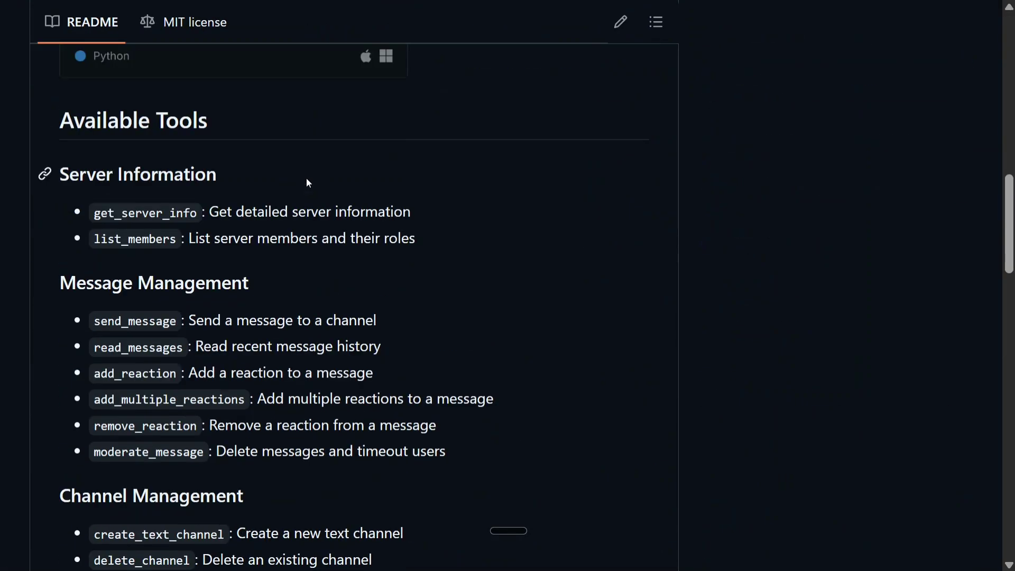
scroll(309, 182, "down", 10)
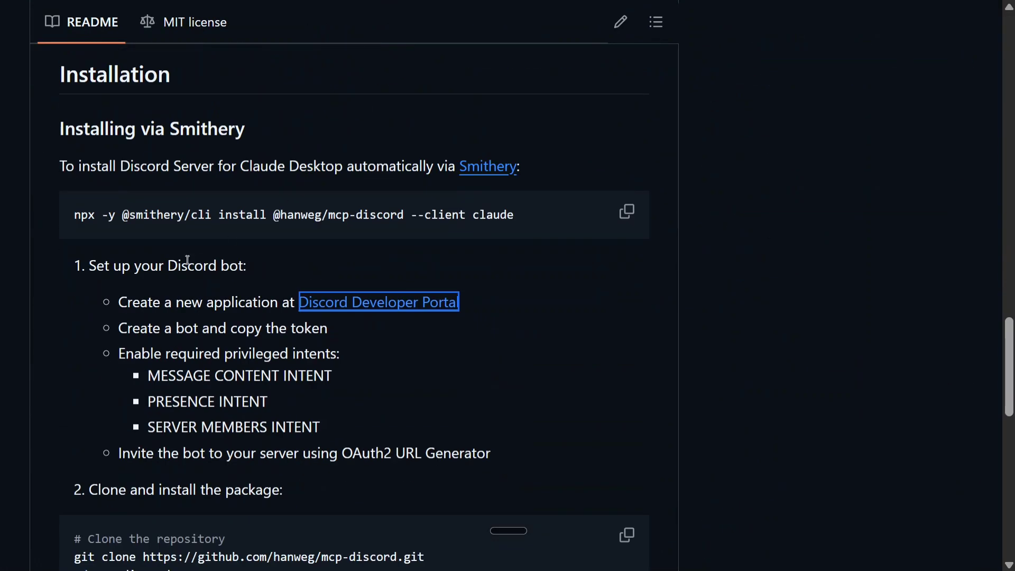
left_click_drag(74, 218, 489, 237)
left_click(532, 280)
scroll(539, 277, "down", 3)
scroll(452, 308, "down", 2)
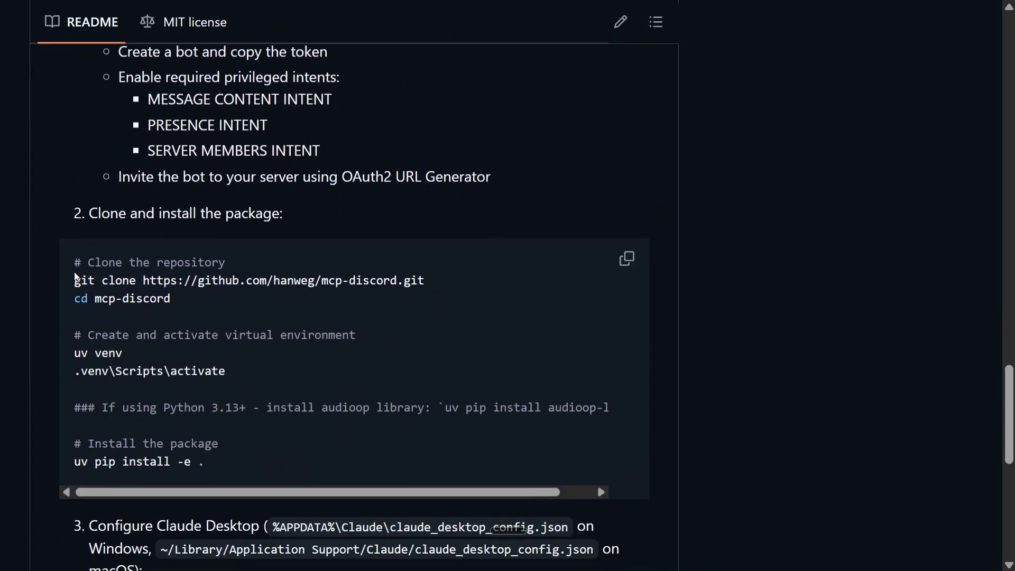
left_click_drag(76, 279, 247, 470)
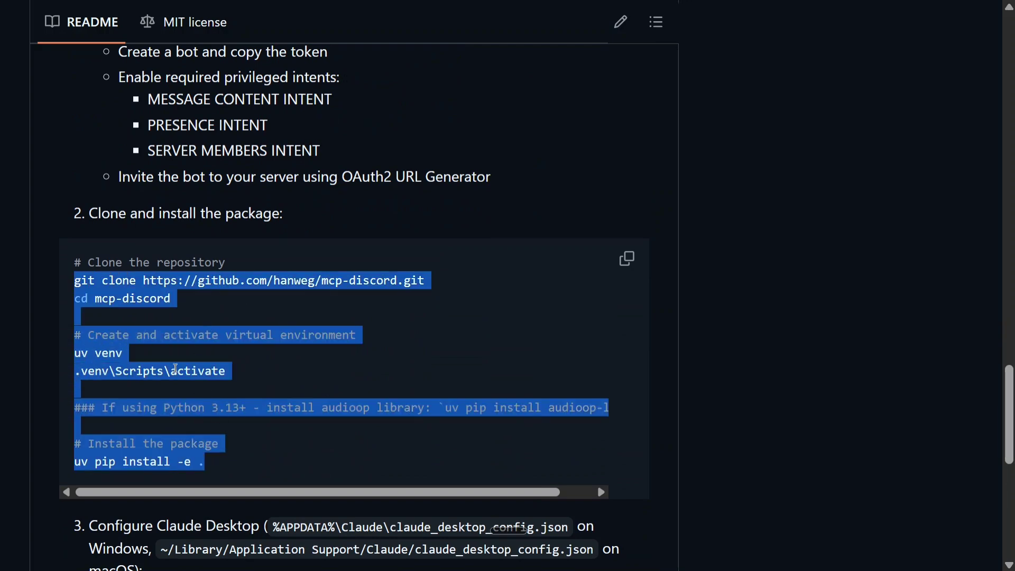
- Open the Discord Developer Portal from the README and create an application named mcp, accepting the terms and passing the human check
scroll(217, 373, "up", 6)
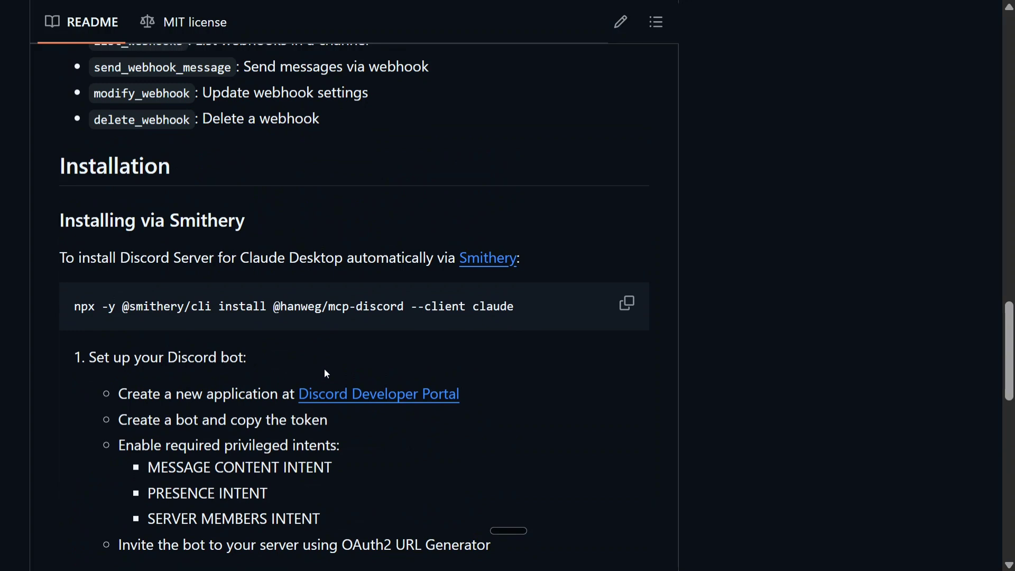
left_click(345, 399)
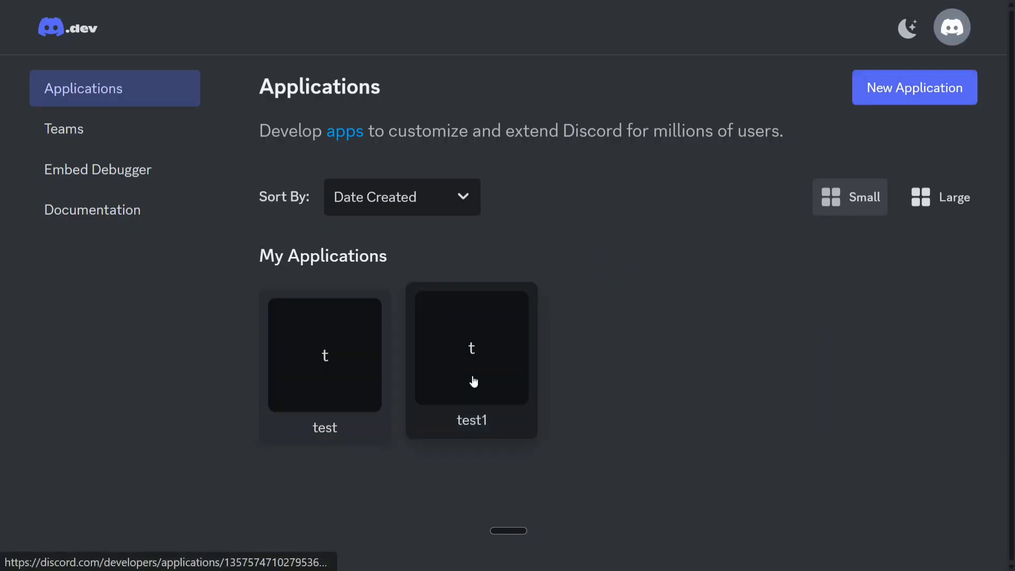
left_click(911, 99)
left_click(366, 265)
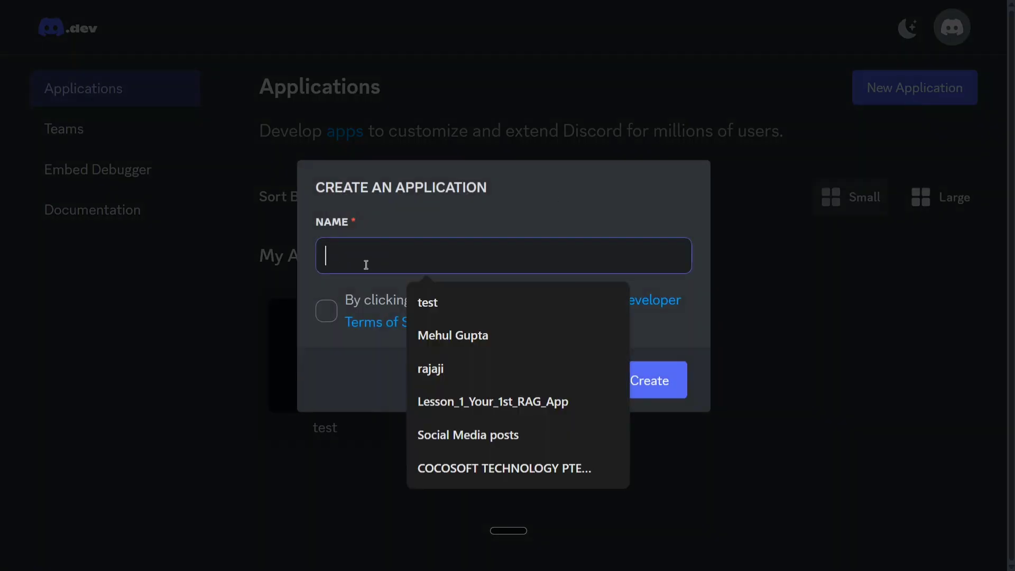
type("mcp")
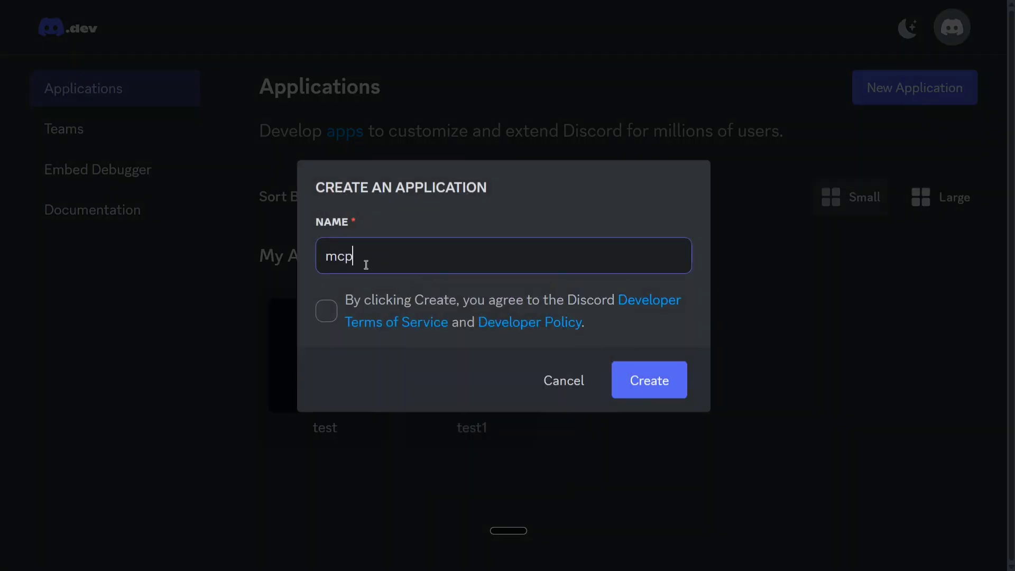
left_click(326, 312)
left_click(643, 380)
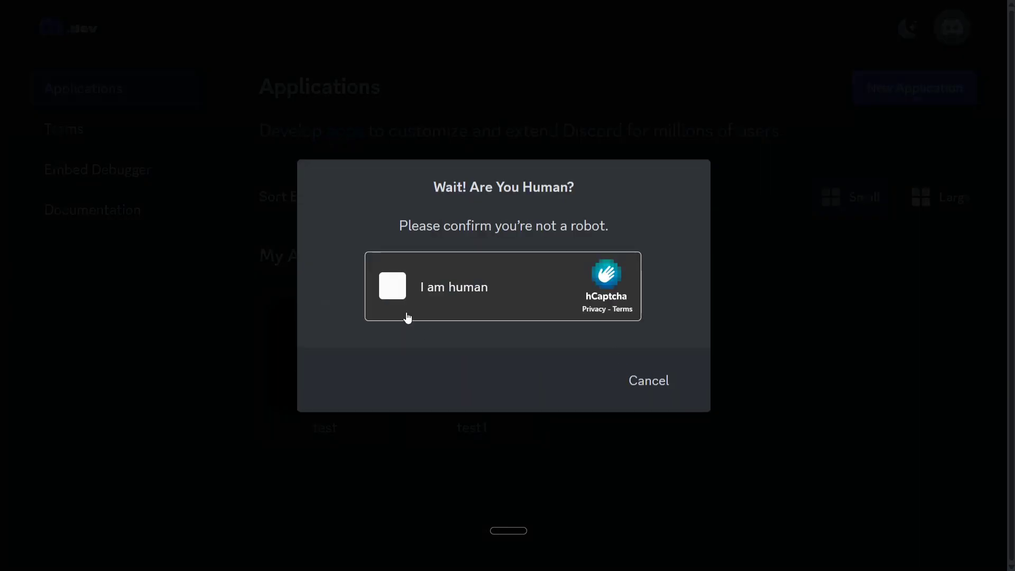
left_click(400, 279)
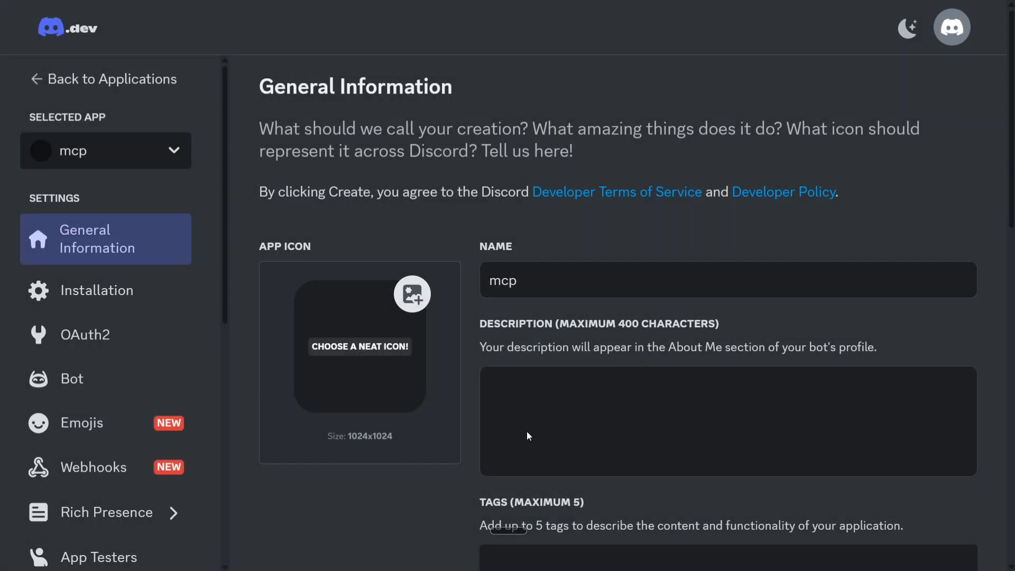
scroll(705, 401, "down", 8)
scroll(102, 348, "up", 2)
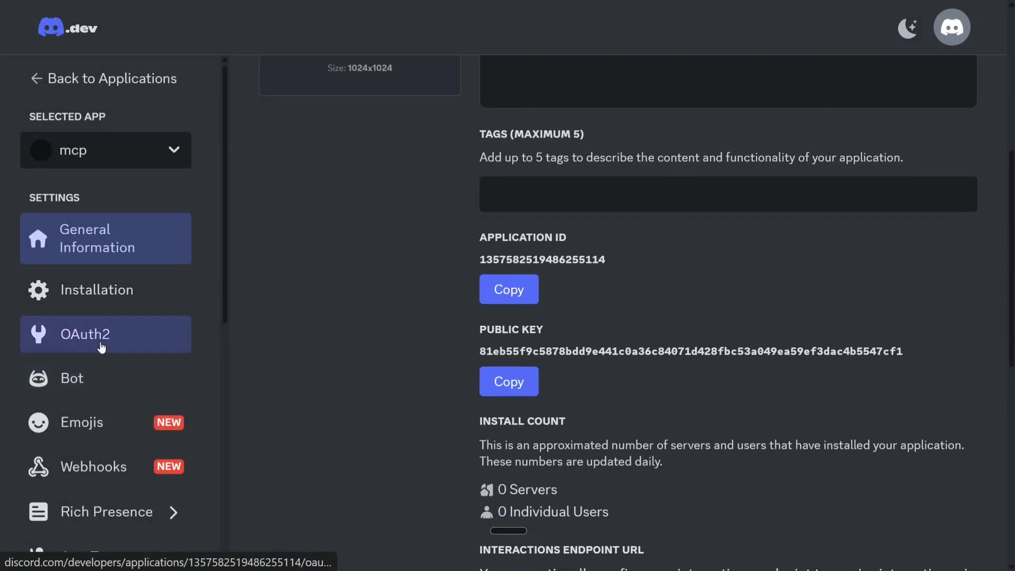
left_click(102, 347)
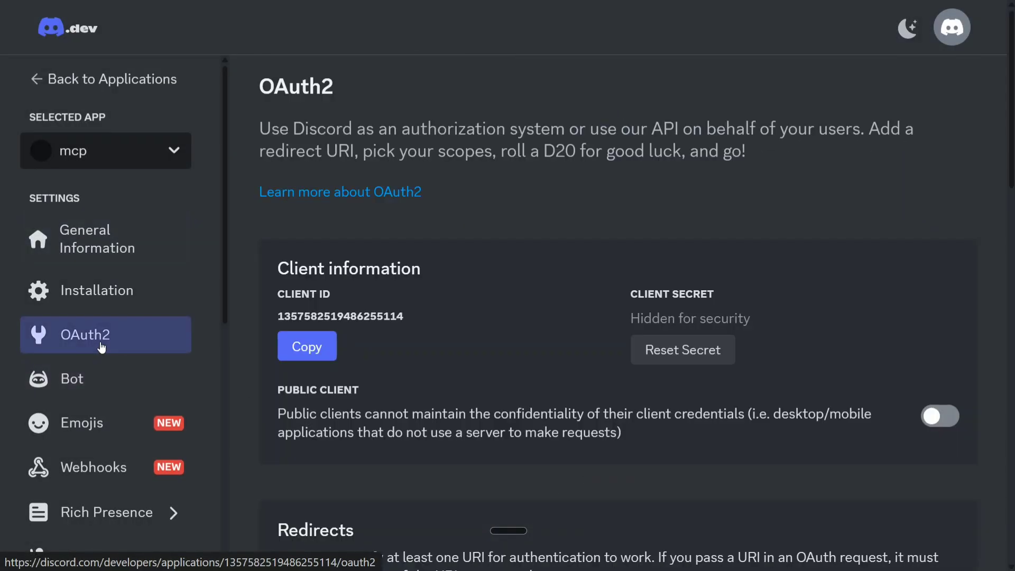
scroll(614, 332, "down", 5)
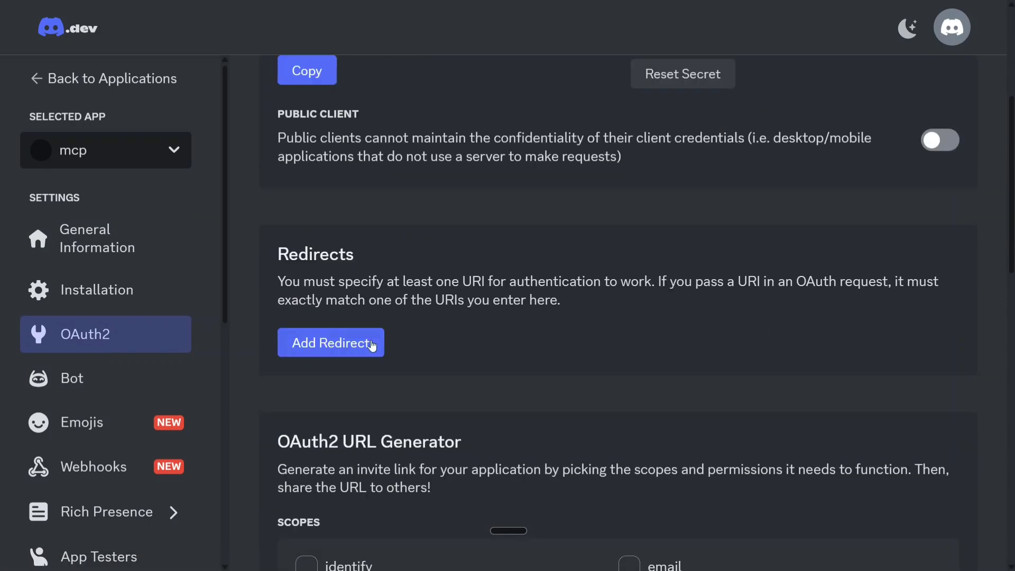
left_click(343, 349)
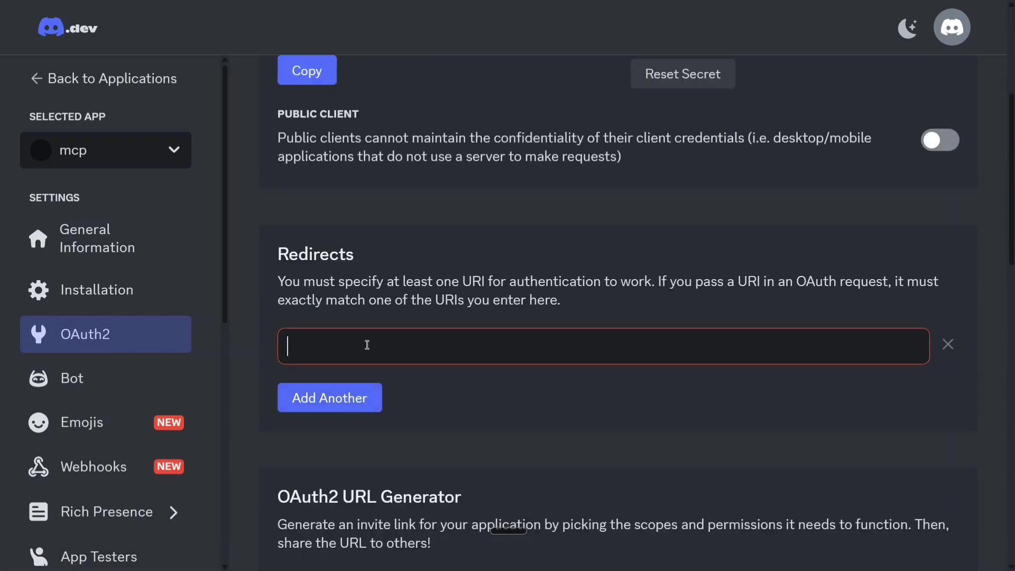
left_click(340, 344)
left_click(470, 393)
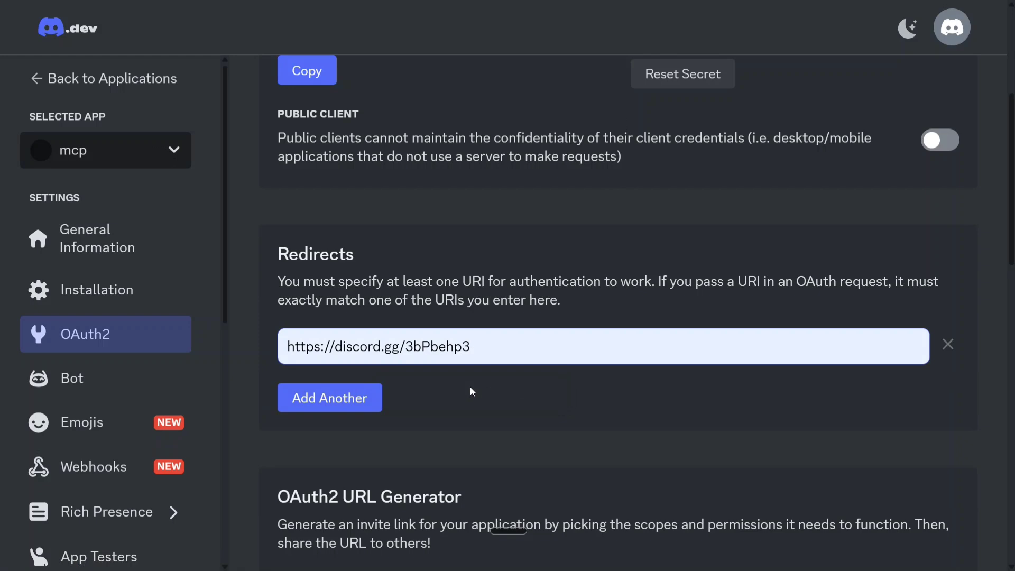
- In Discord, look up the Copy Server ID option for the Data Science Pocket server and dismiss the options
key("F11")
left_click(478, 5)
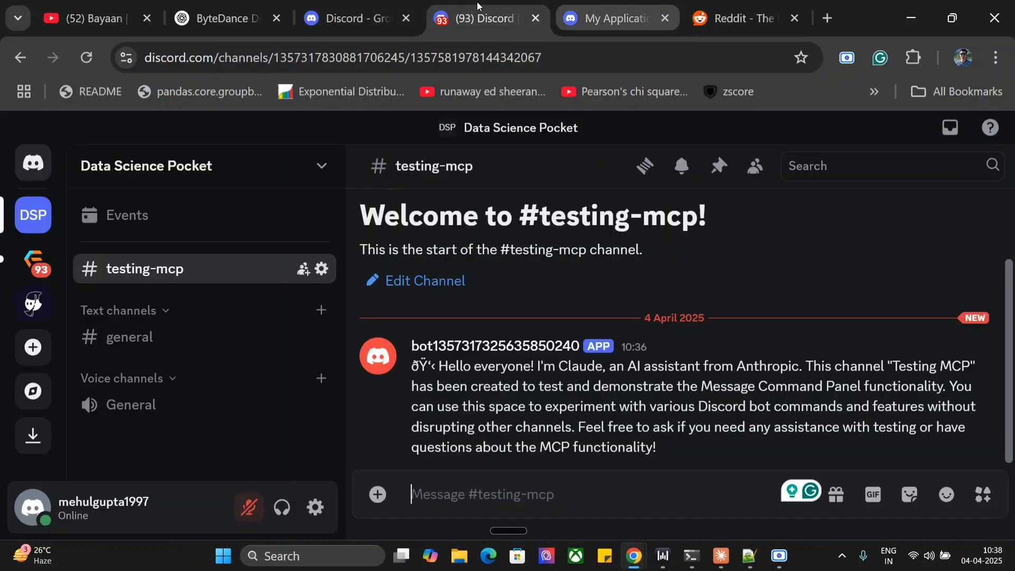
key("F11")
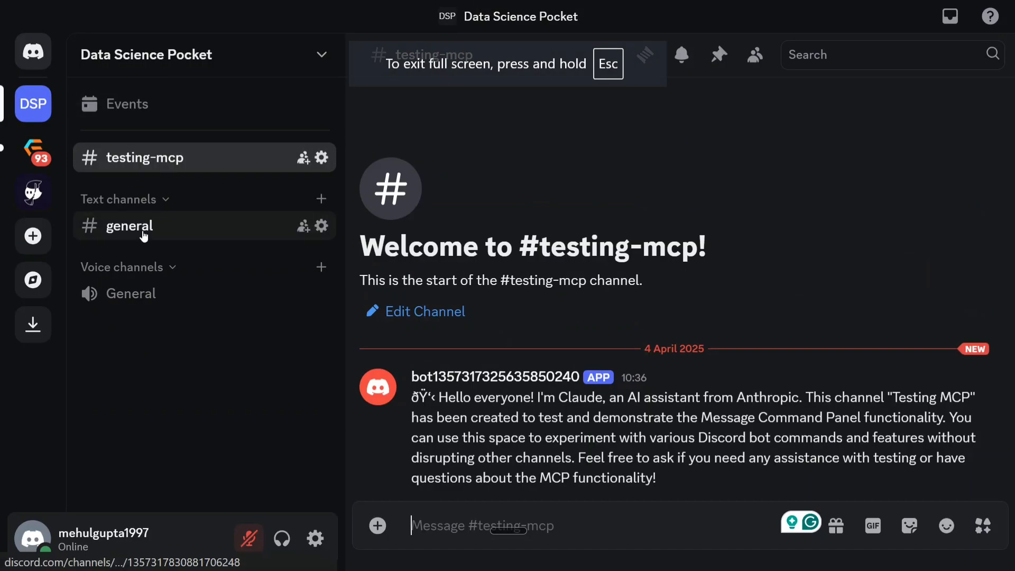
left_click(171, 59)
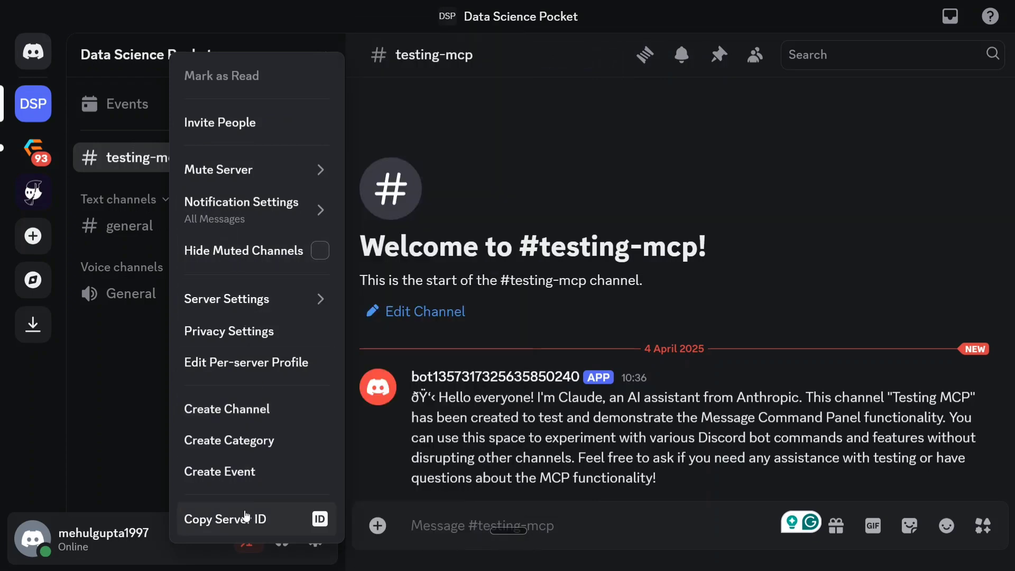
left_click(98, 423)
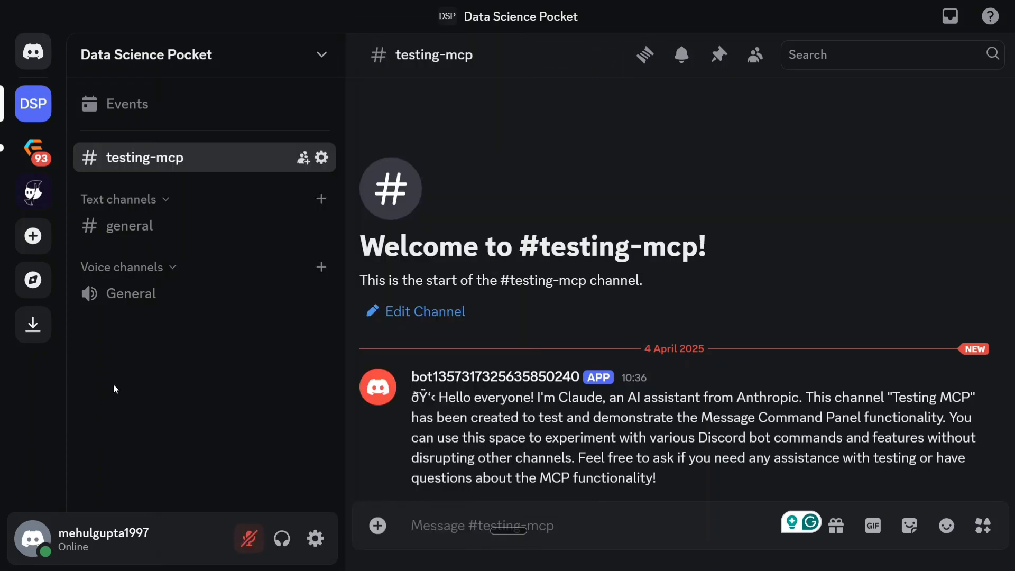
- Check the Developer Mode setting in Discord's advanced user settings and return to the Developer Portal
left_click(314, 538)
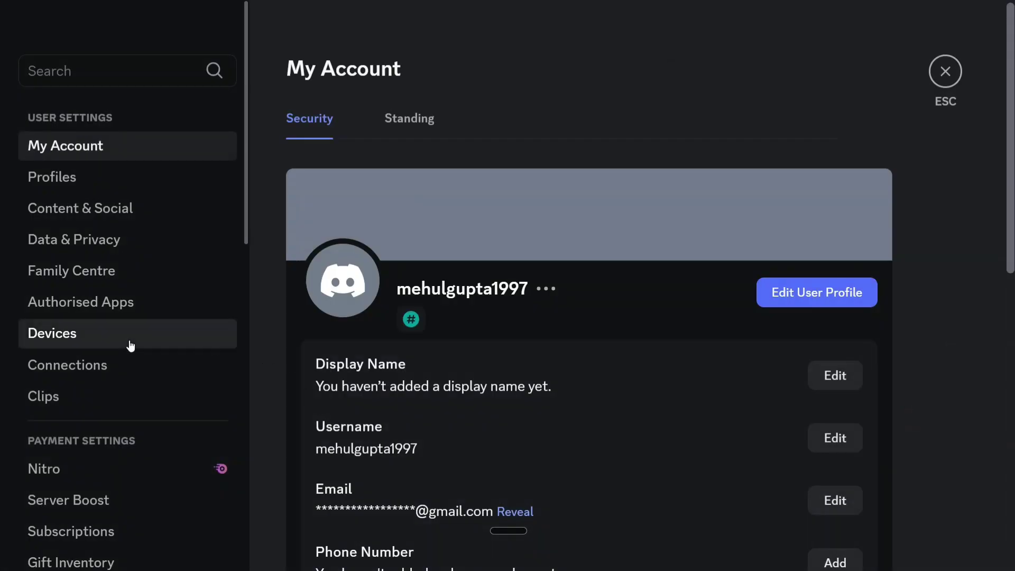
scroll(169, 423, "down", 10)
scroll(167, 442, "up", 3)
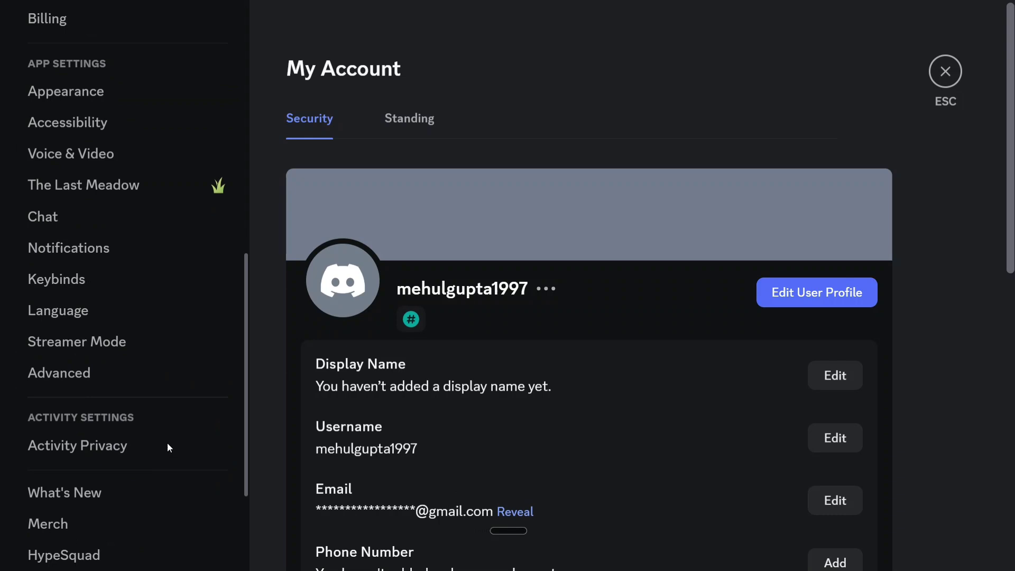
left_click(79, 375)
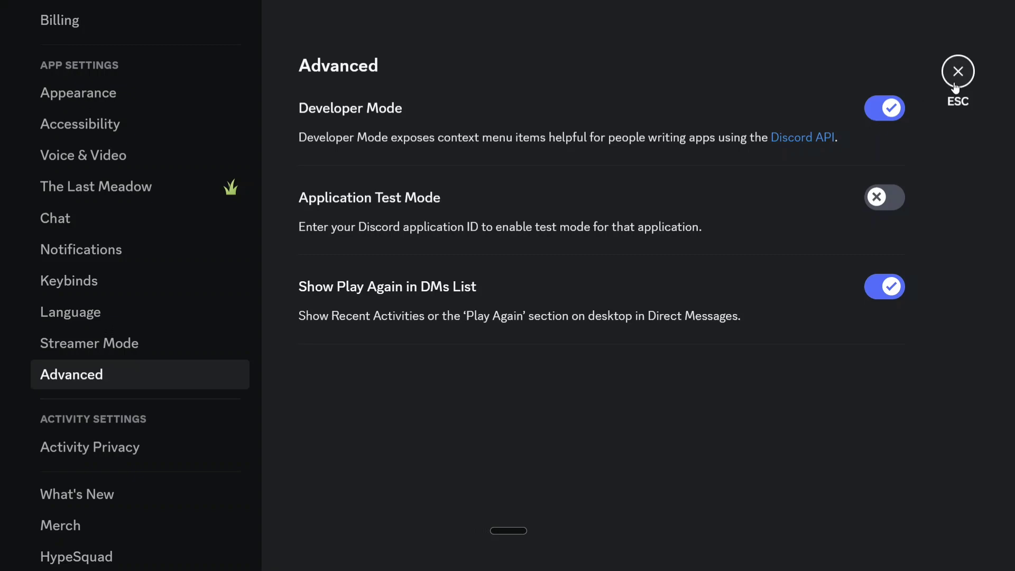
left_click(956, 85)
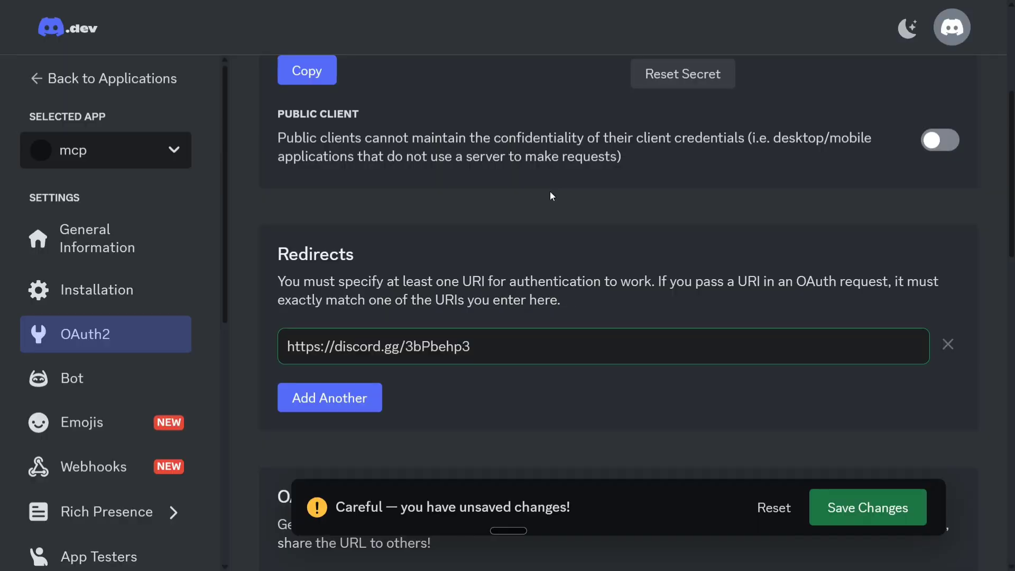
- Save the redirect and select the bot scope in the OAuth2 URL Generator
left_click(878, 509)
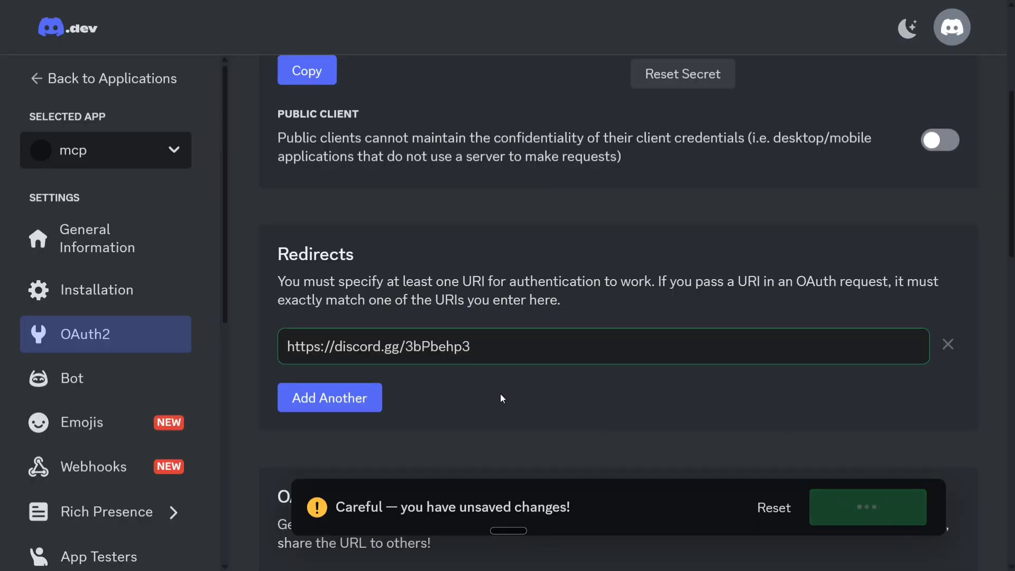
scroll(423, 297, "down", 10)
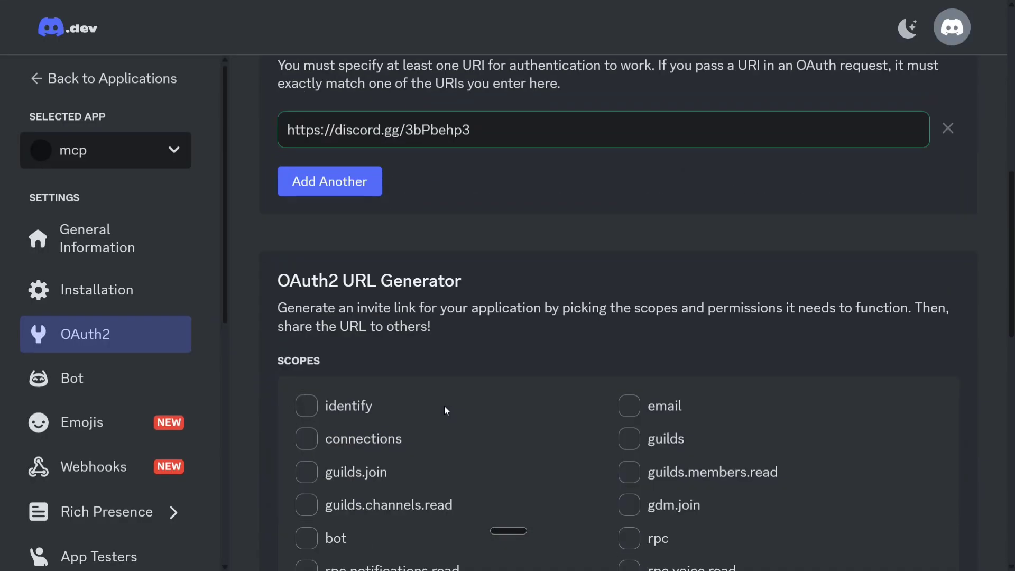
scroll(467, 190, "down", 3)
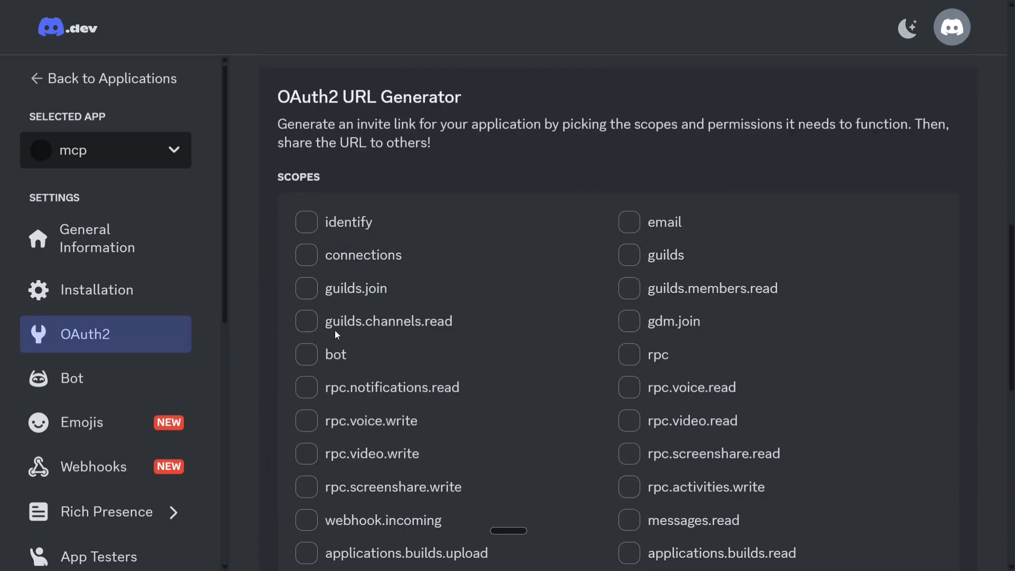
left_click(307, 360)
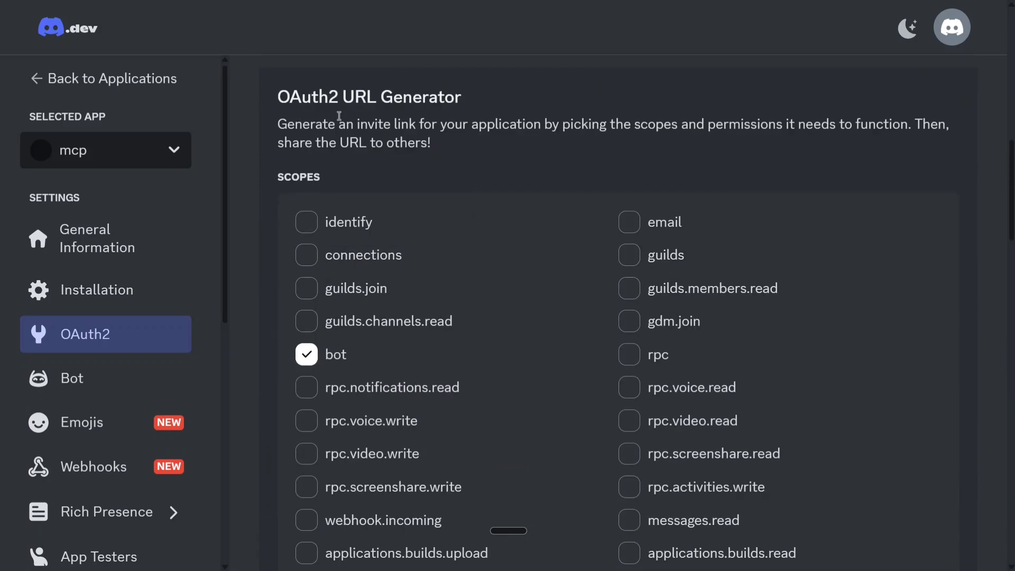
- Grant the bot the Administrator permission and copy the generated Guild Install URL
scroll(431, 284, "down", 14)
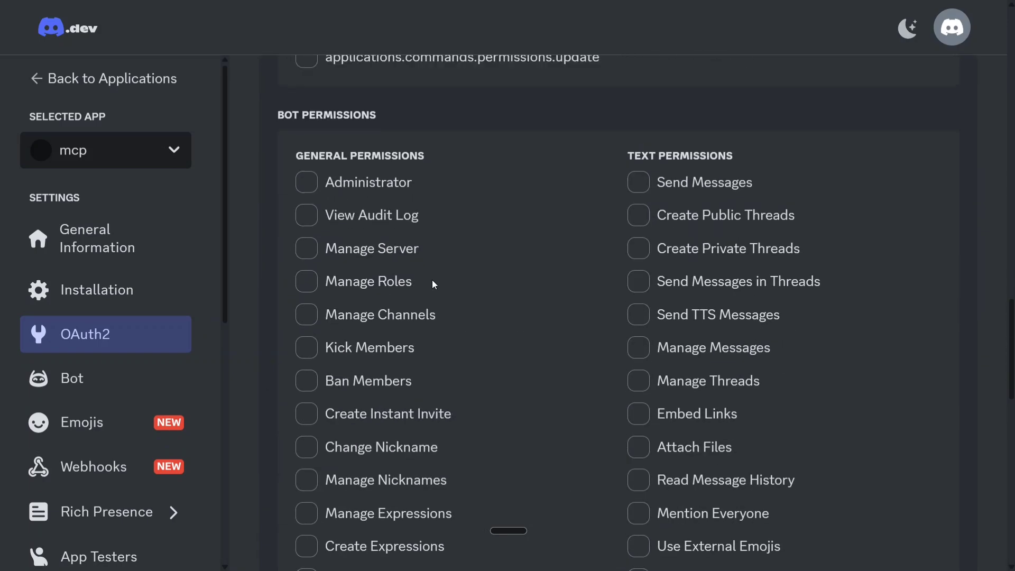
scroll(398, 307, "up", 2)
scroll(360, 253, "down", 3)
left_click(307, 165)
scroll(515, 347, "down", 12)
scroll(520, 345, "down", 3)
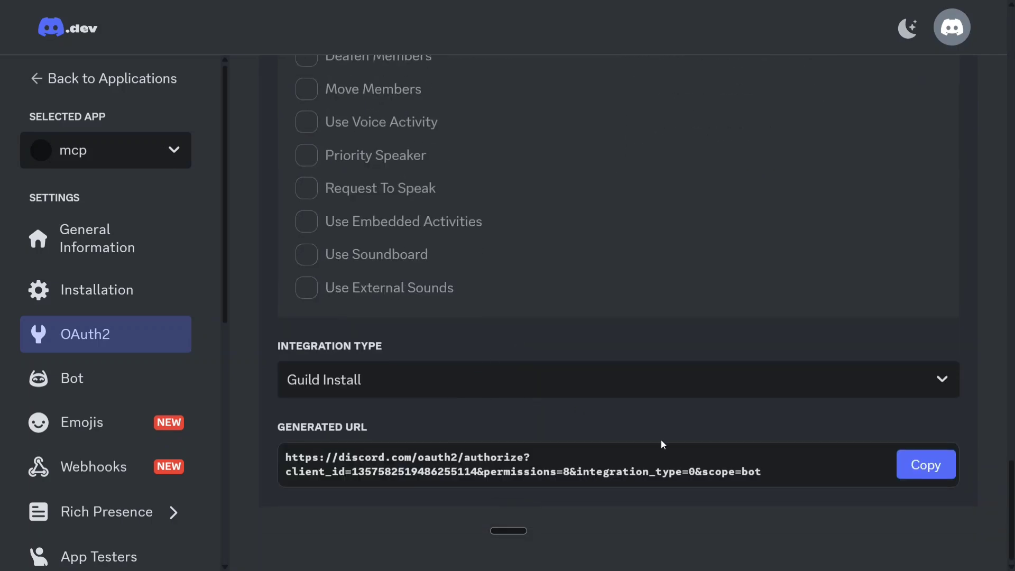
left_click(926, 465)
scroll(826, 451, "up", 8)
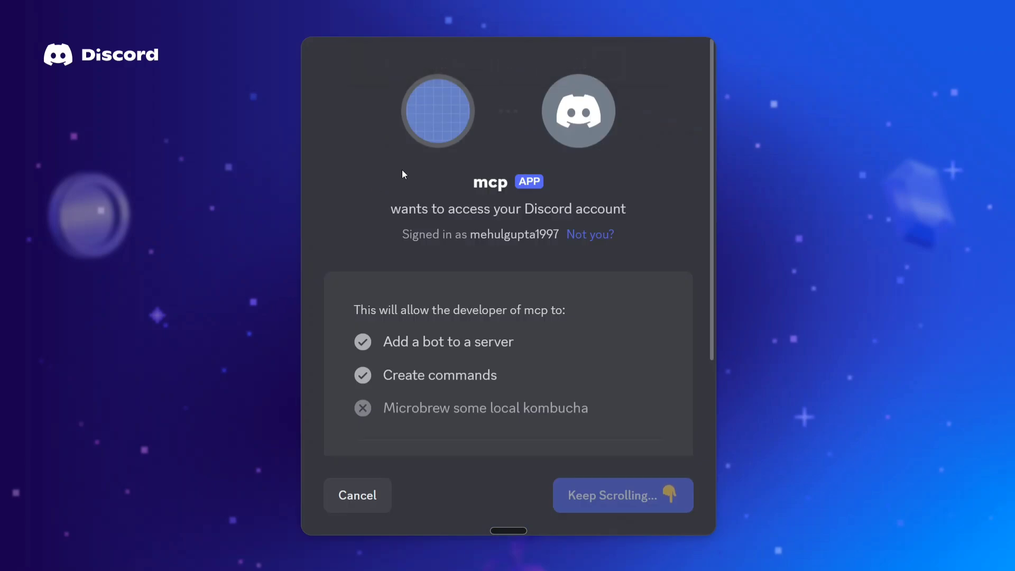
- Authorize the mcp bot for the Data Science Pocket server and check its entry in the server's member list
scroll(510, 363, "down", 3)
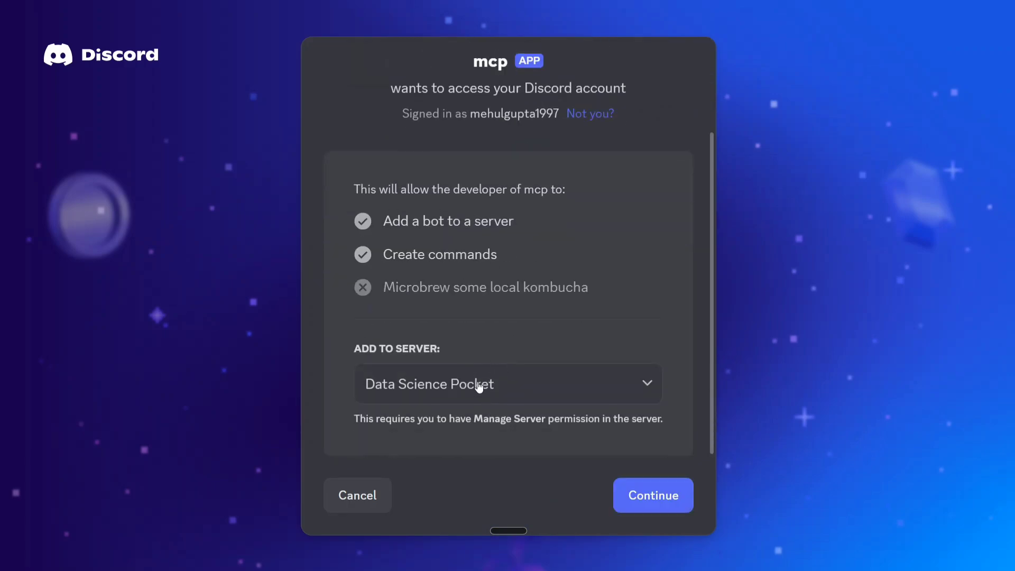
left_click(641, 487)
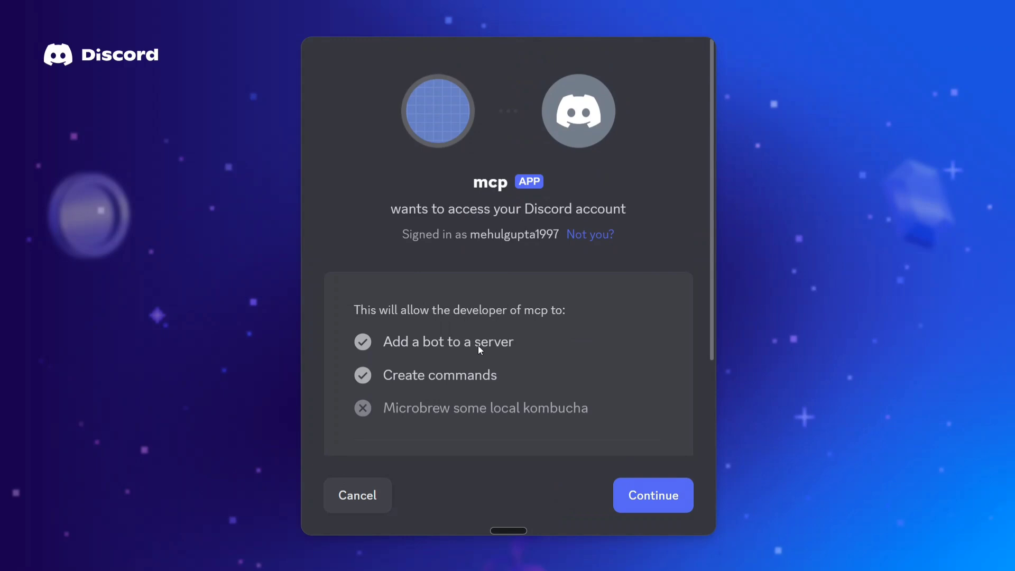
scroll(453, 335, "down", 3)
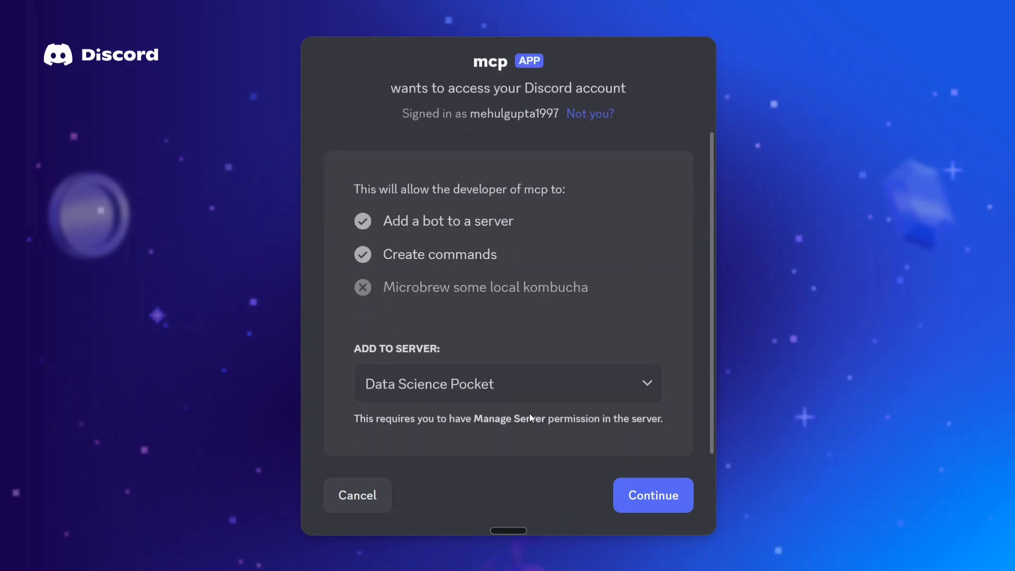
left_click(642, 492)
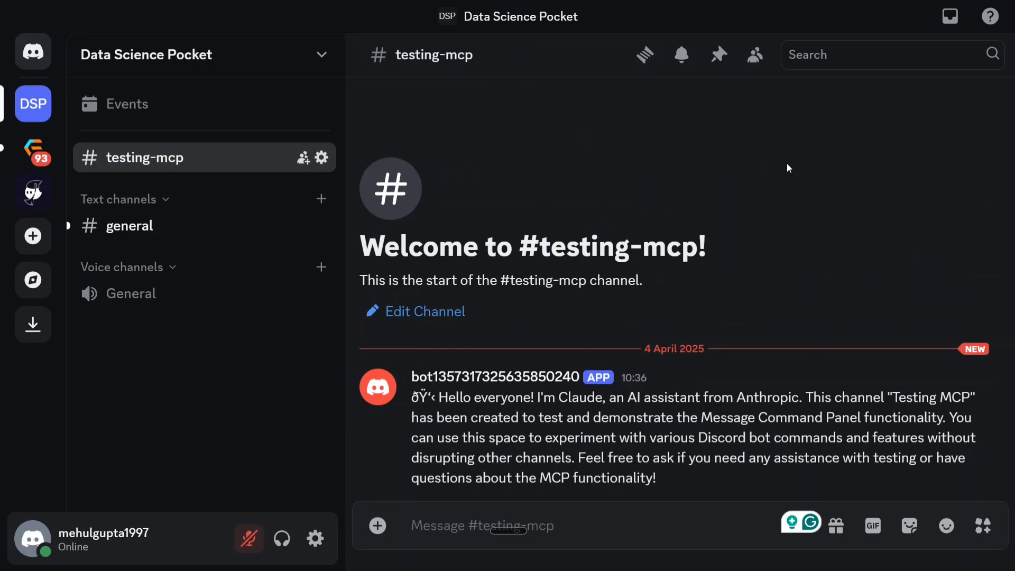
left_click(761, 59)
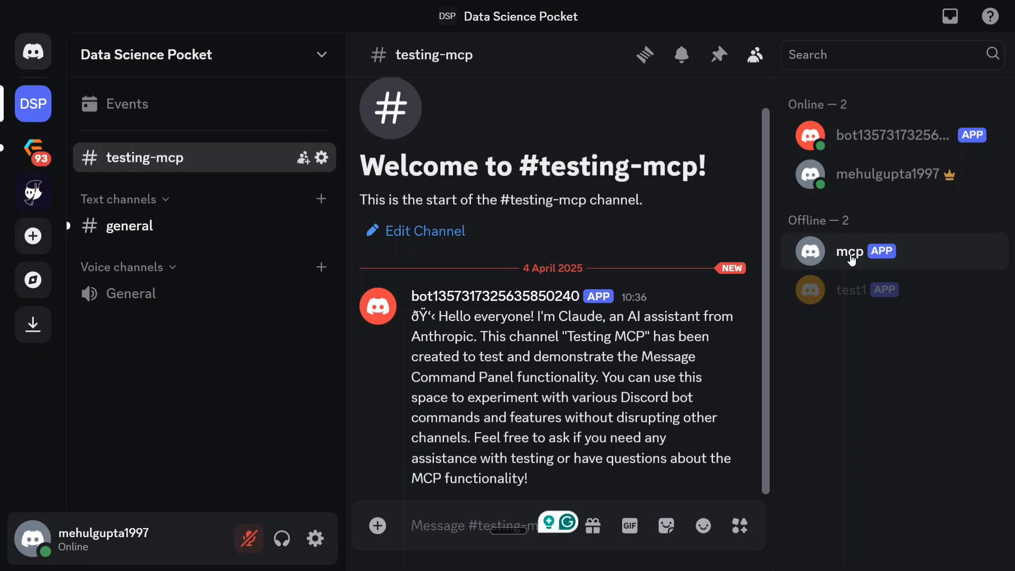
- Return to the Developer Portal and reset the mcp bot's token, confirming the reset
key("alt+Tab")
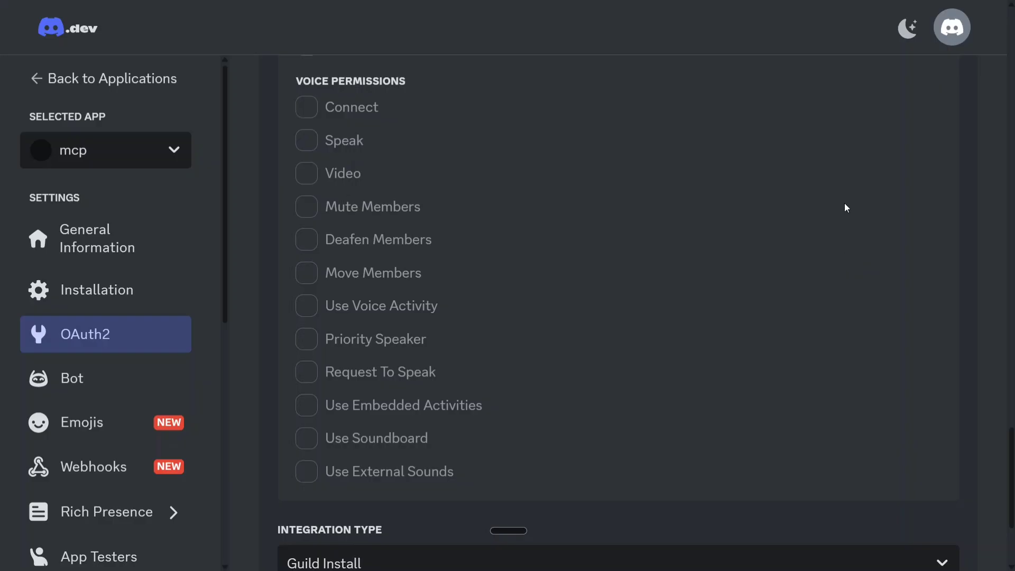
scroll(680, 295, "up", 5)
scroll(666, 317, "down", 9)
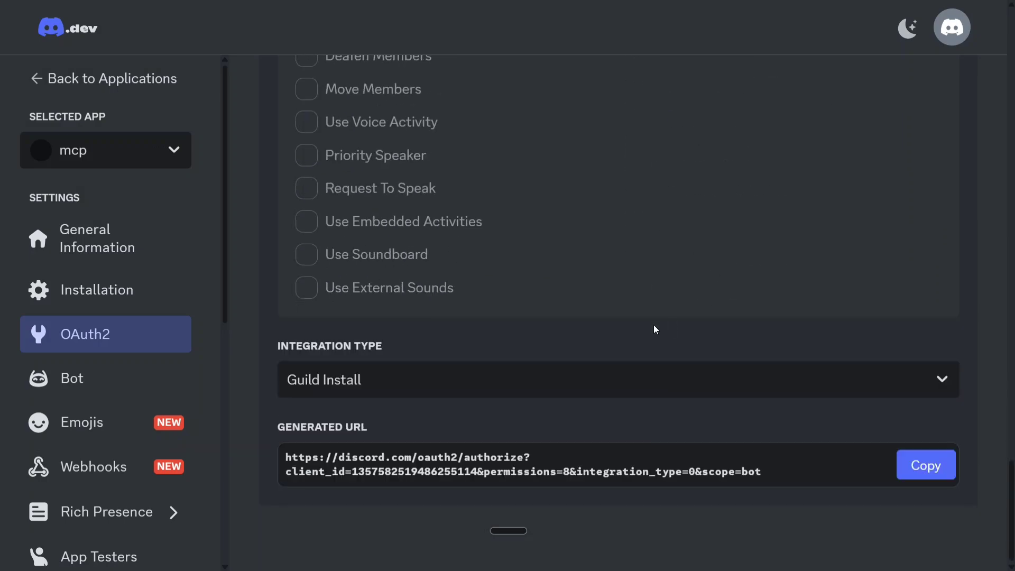
left_click(90, 388)
scroll(357, 288, "down", 10)
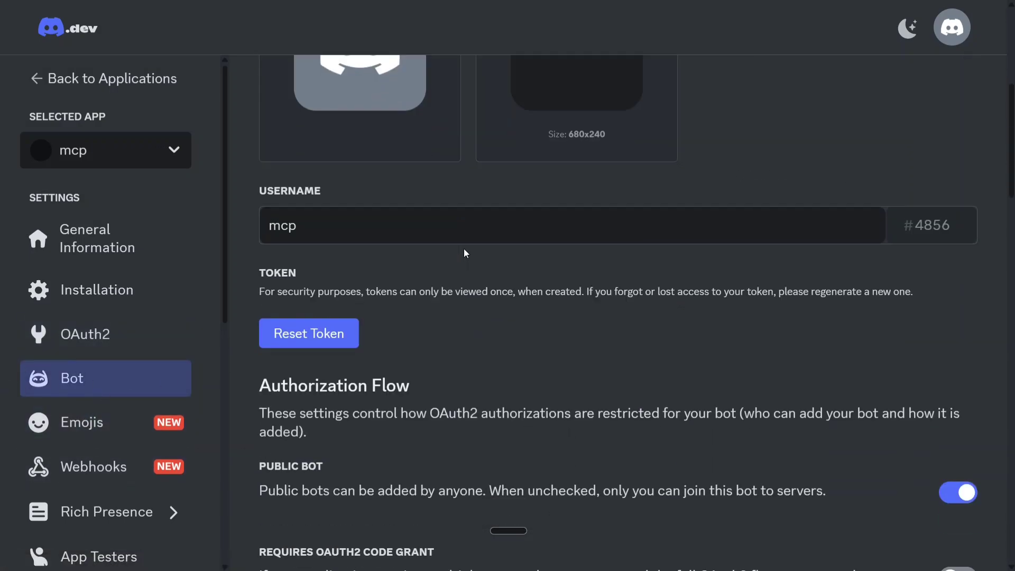
scroll(384, 242, "up", 2)
left_click(317, 247)
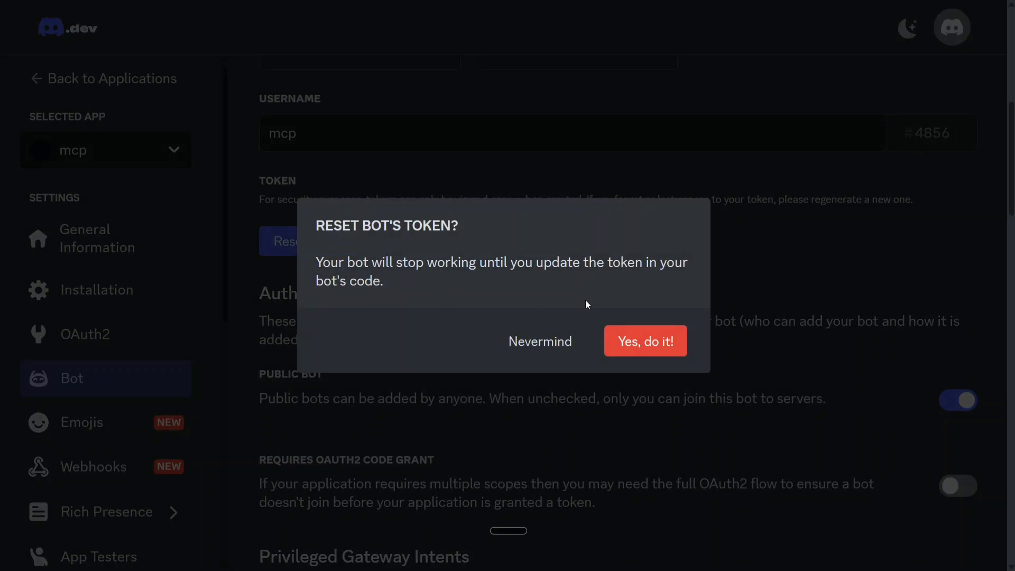
left_click(646, 341)
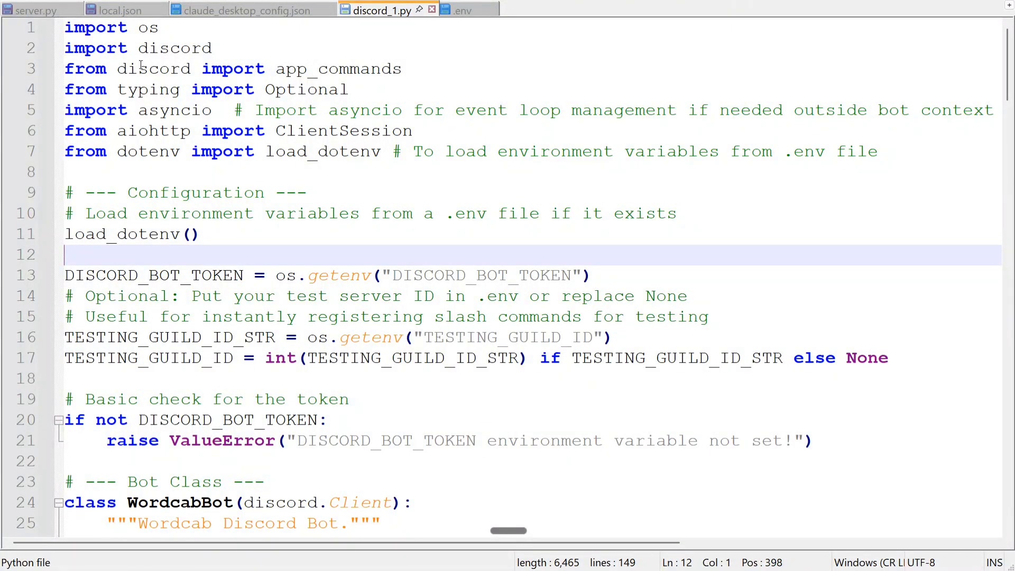
- Examine the discord_1.py script, covering its token and guild ID configuration, bot class, command syncing and main execution
scroll(328, 214, "down", 2)
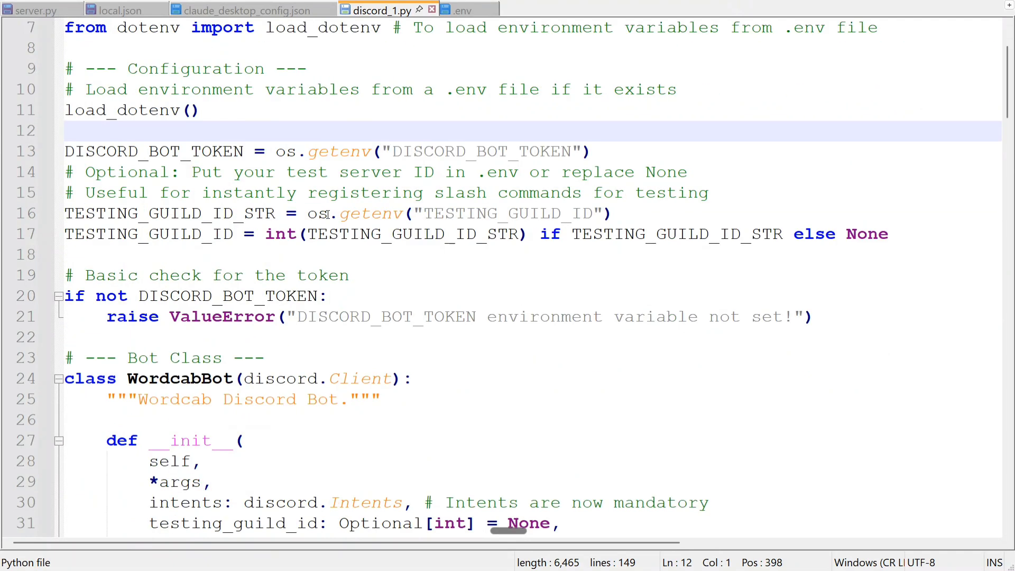
scroll(328, 214, "up", 2)
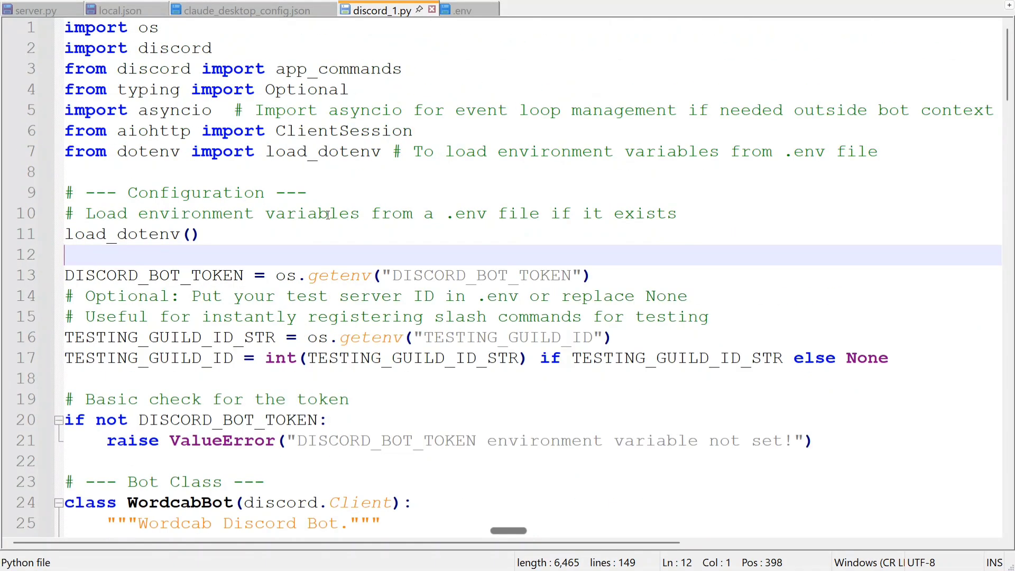
scroll(324, 258, "down", 20)
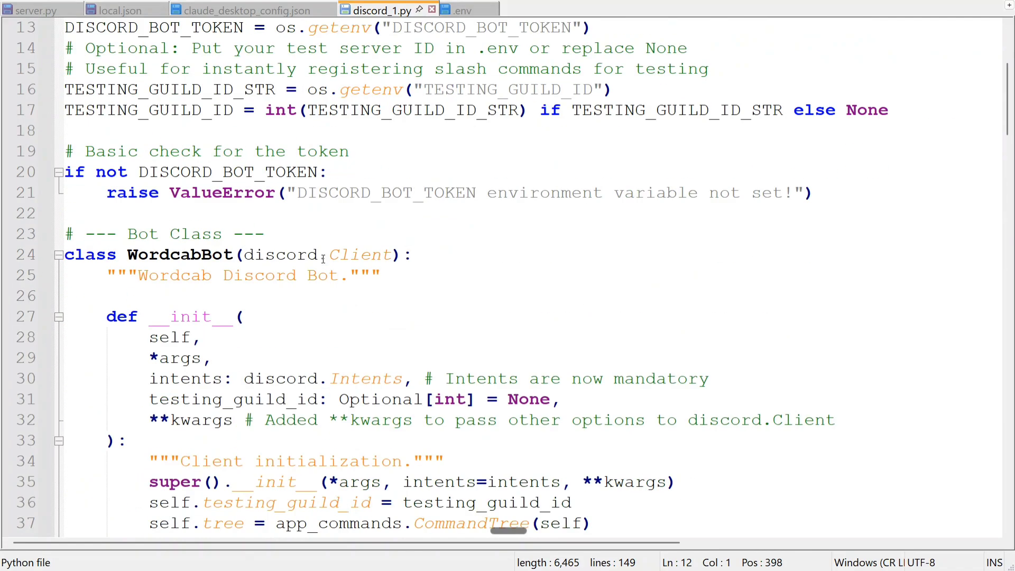
scroll(314, 269, "down", 20)
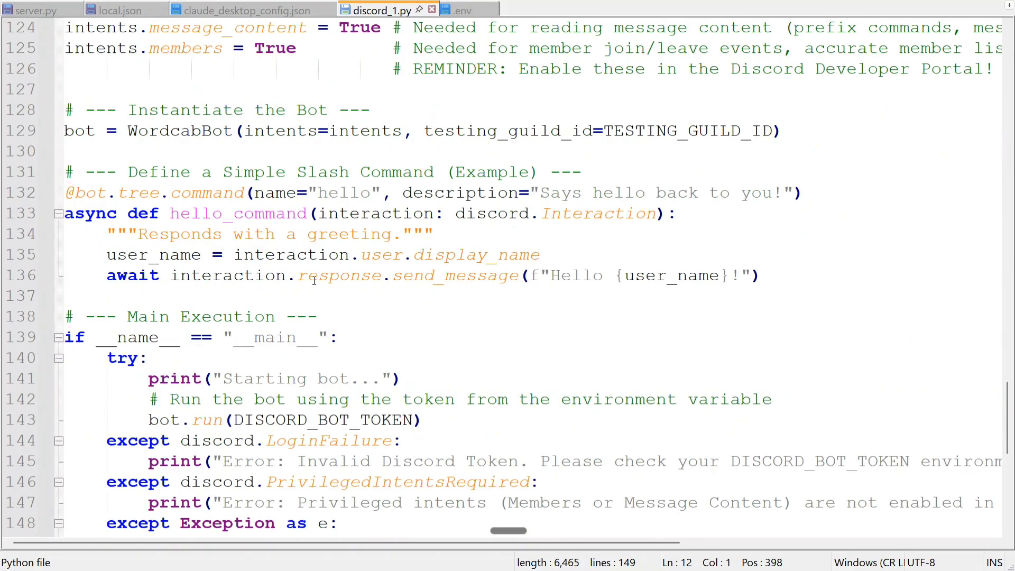
scroll(314, 281, "up", 5)
scroll(314, 280, "up", 20)
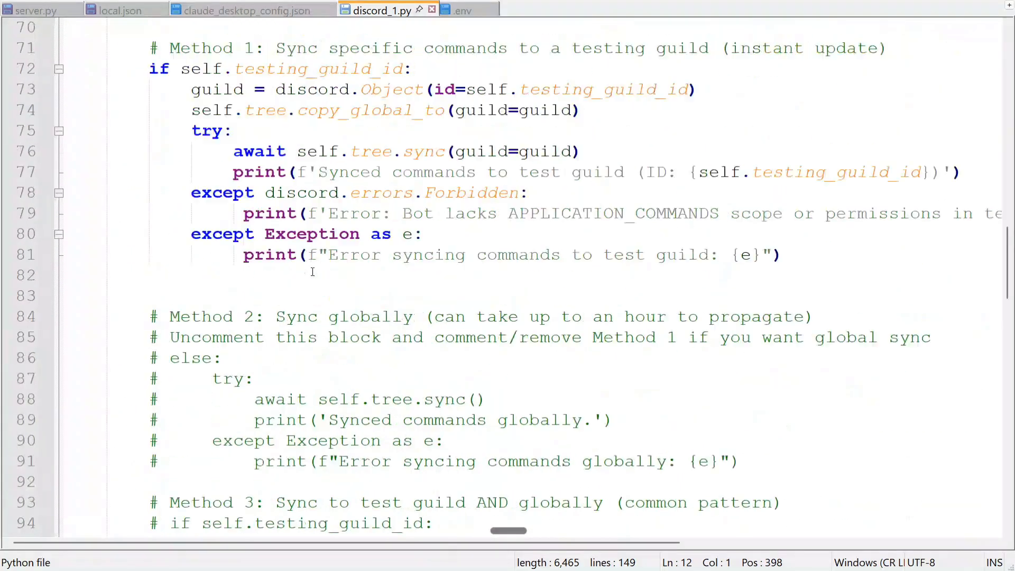
- Check the bot token and testing guild ID variables in .env, and the discord_1.py run log in a maximized Anaconda Prompt
scroll(301, 261, "up", 1)
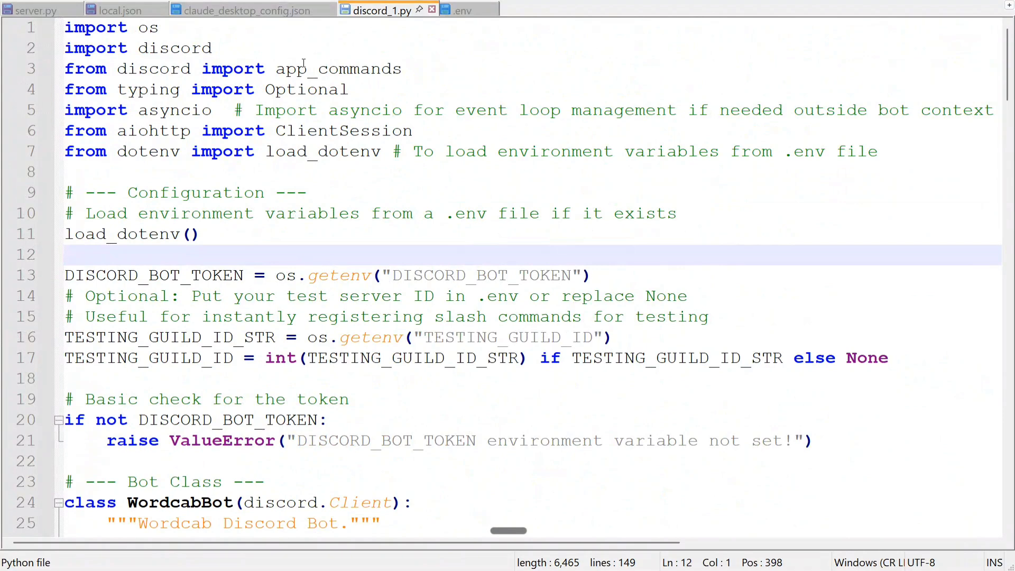
left_click(460, 11)
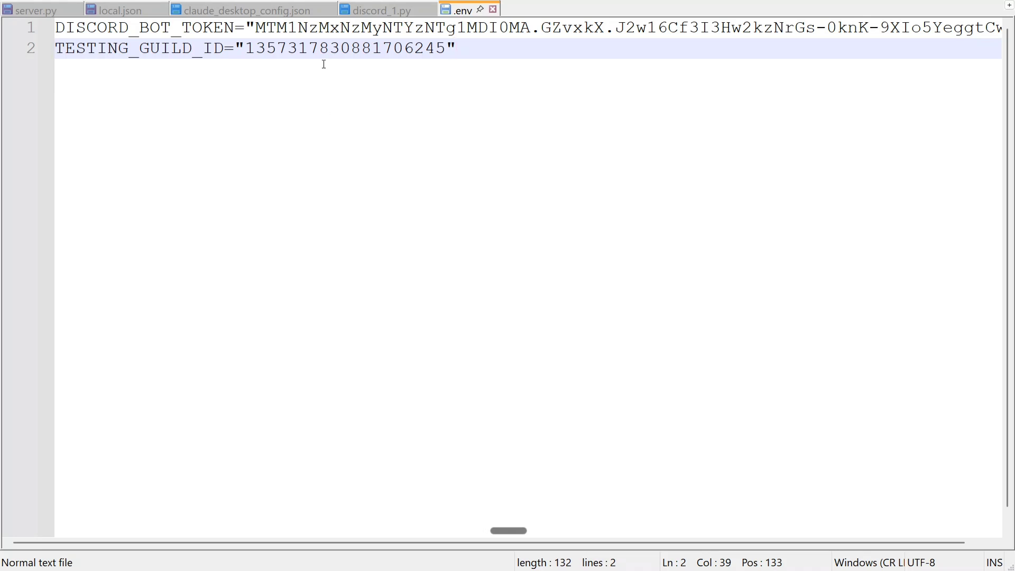
key("alt+Tab")
left_click(603, 554)
left_click(688, 556)
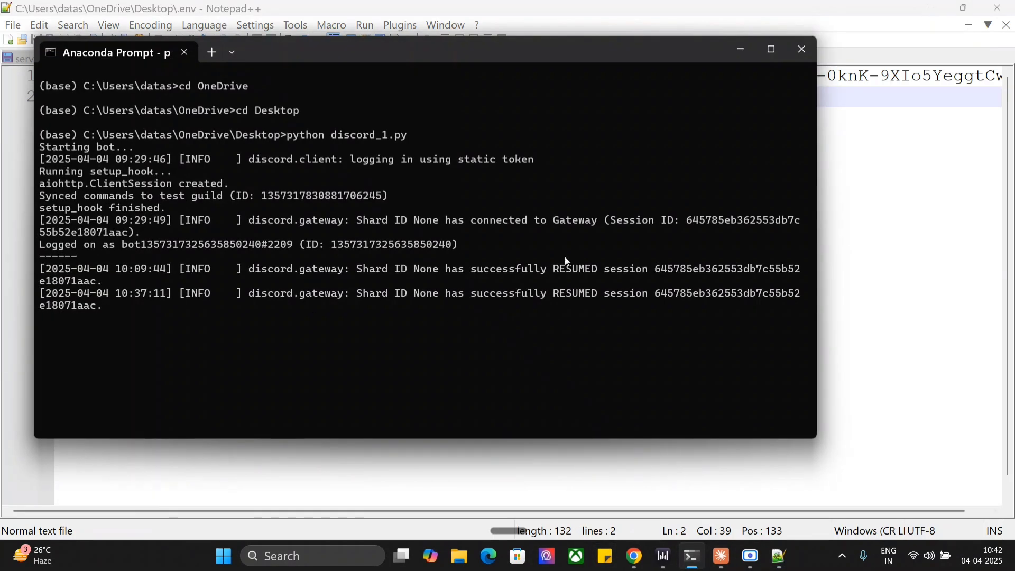
left_click(771, 50)
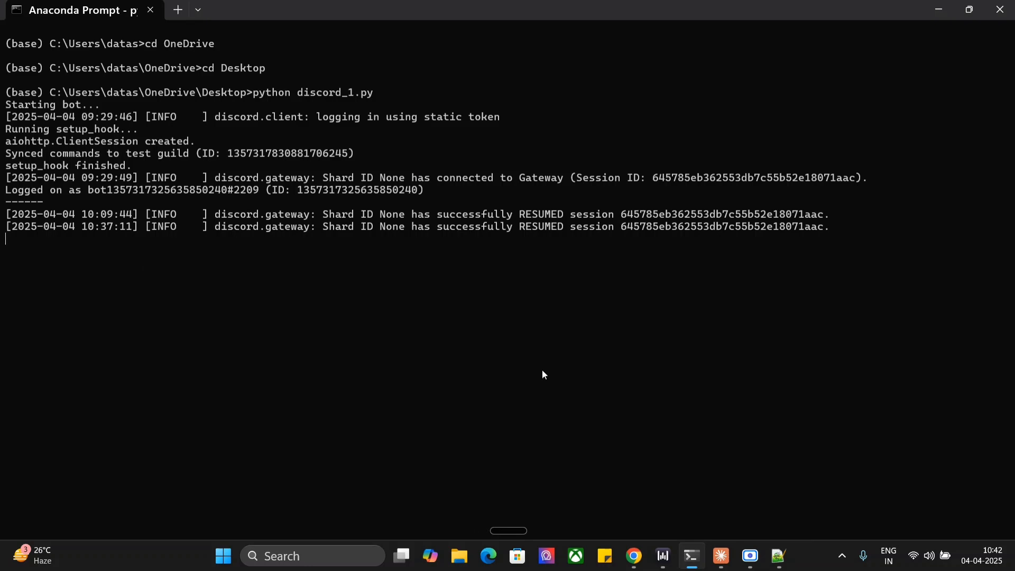
- Switch to Claude and open claude_desktop_config.json through the developer settings' config folder
left_click(722, 555)
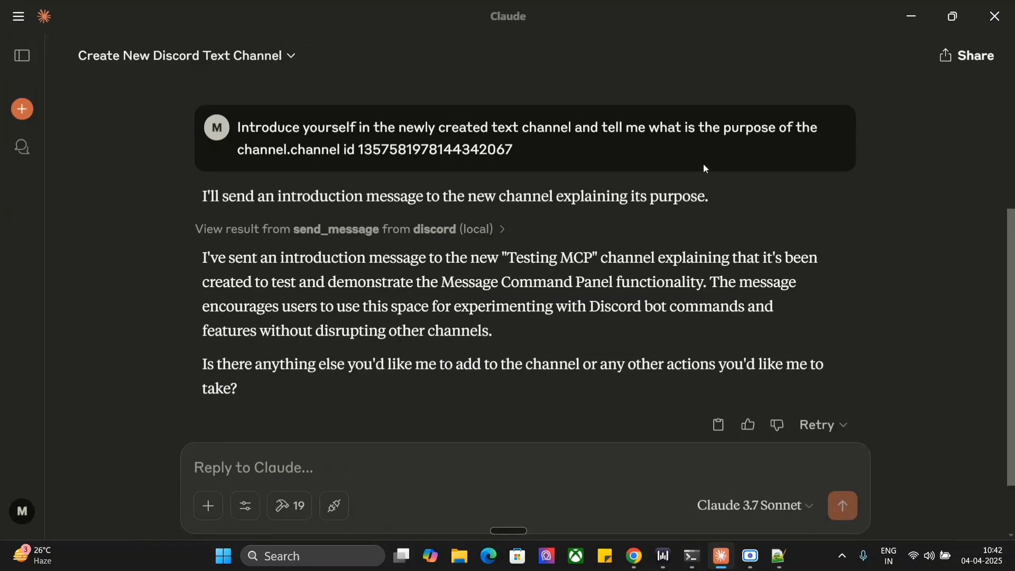
left_click(18, 20)
mouse_move(58, 45)
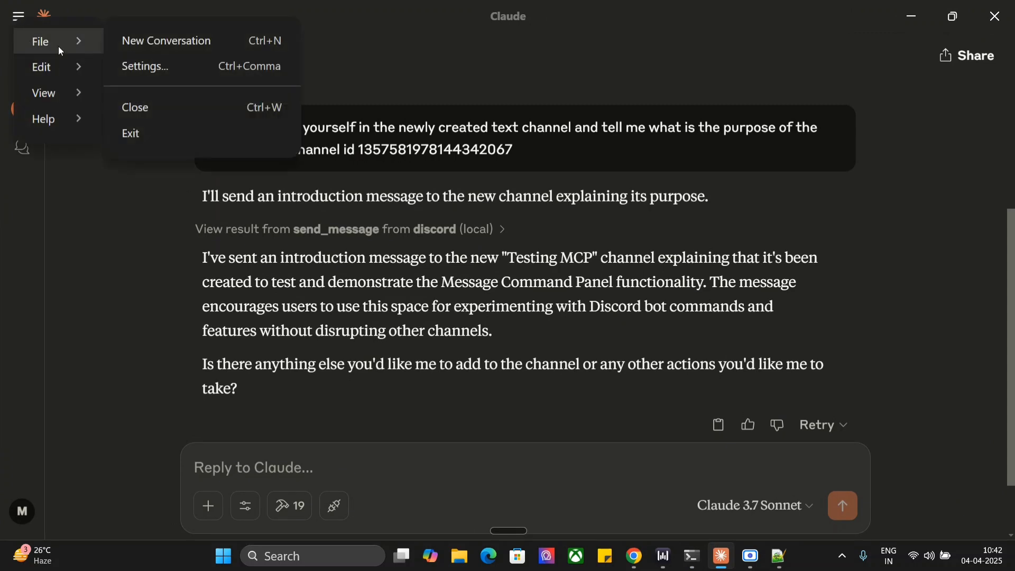
left_click(148, 64)
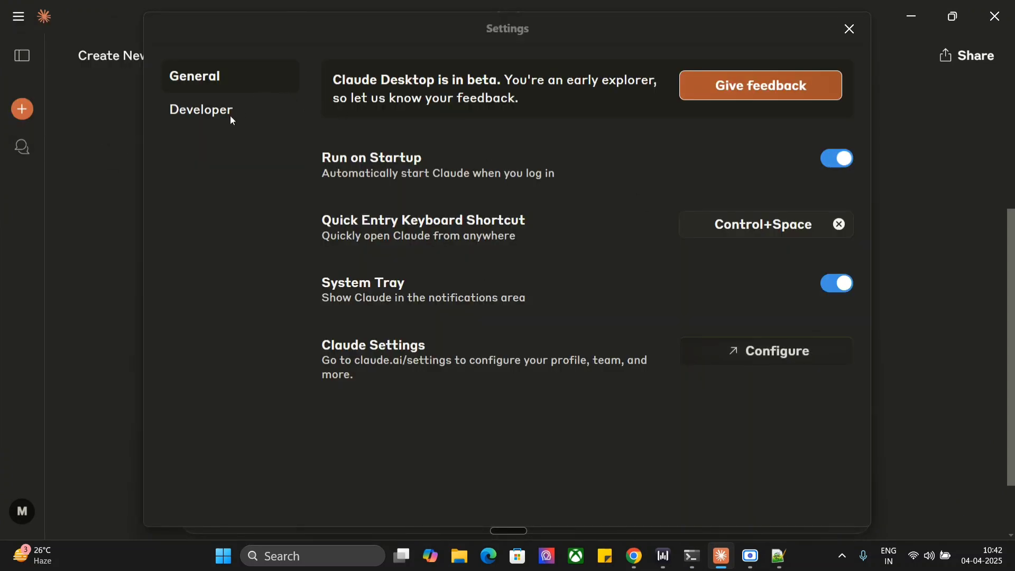
left_click(230, 117)
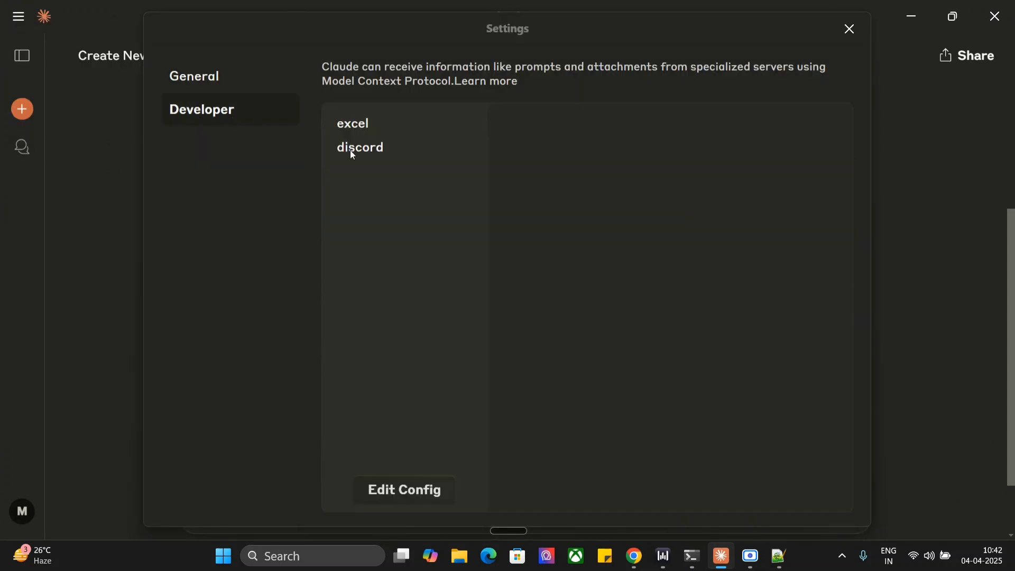
left_click(420, 500)
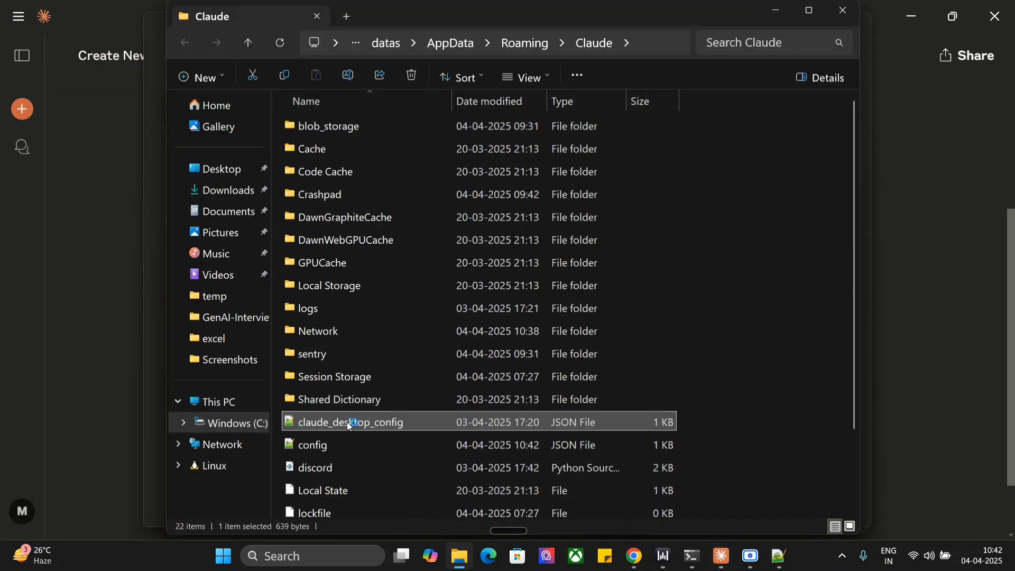
double_click(347, 422)
- Examine the discord server block in claude_desktop_config.json, including the uv.exe command path
left_click(223, 427)
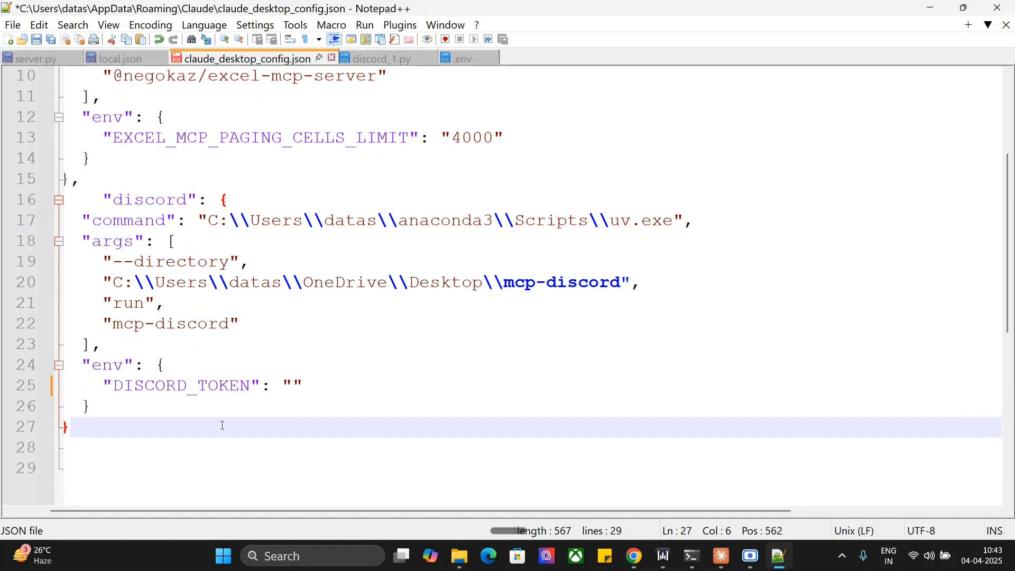
left_click_drag(222, 426, 65, 202)
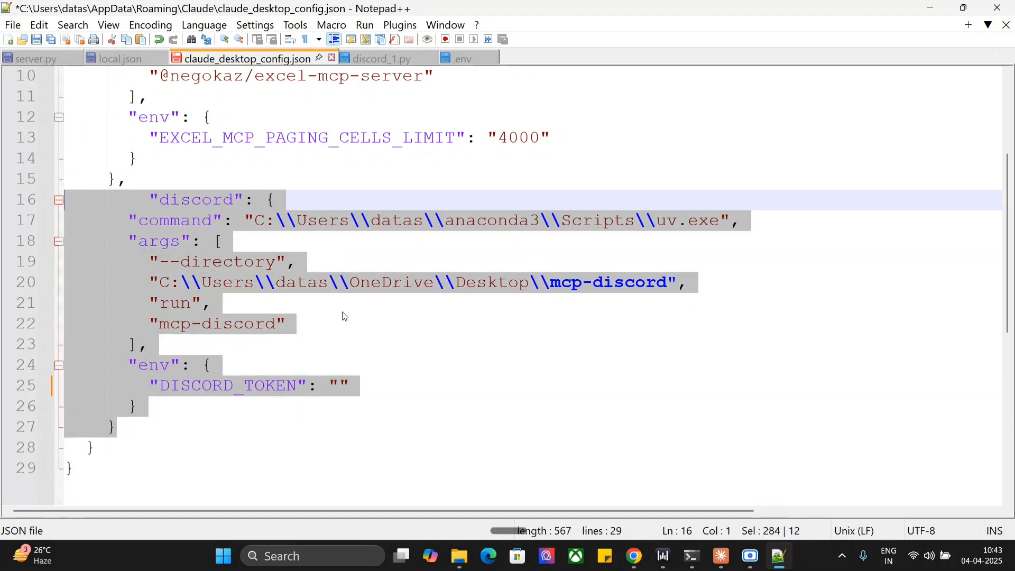
left_click(415, 327)
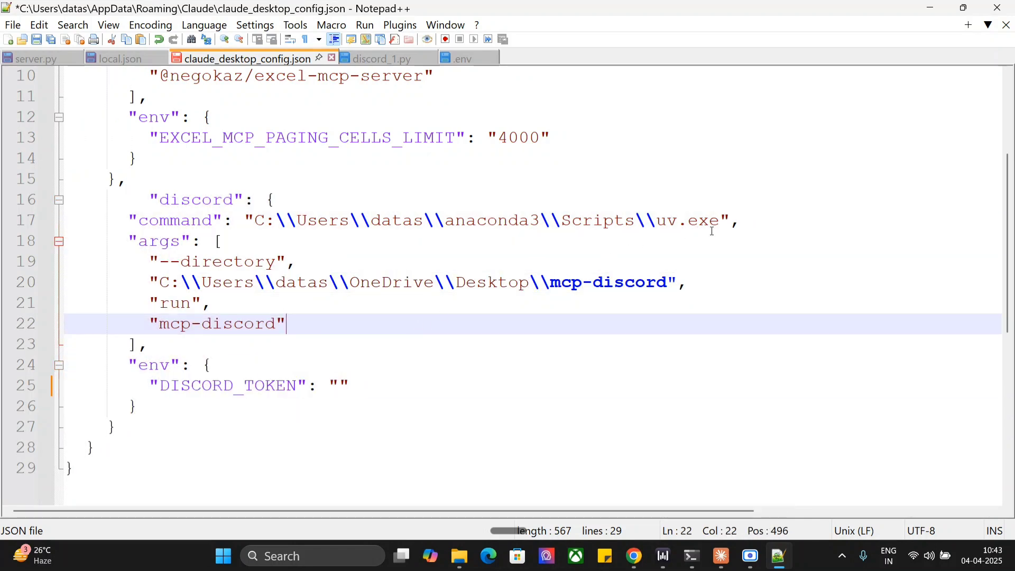
left_click_drag(721, 221, 259, 227)
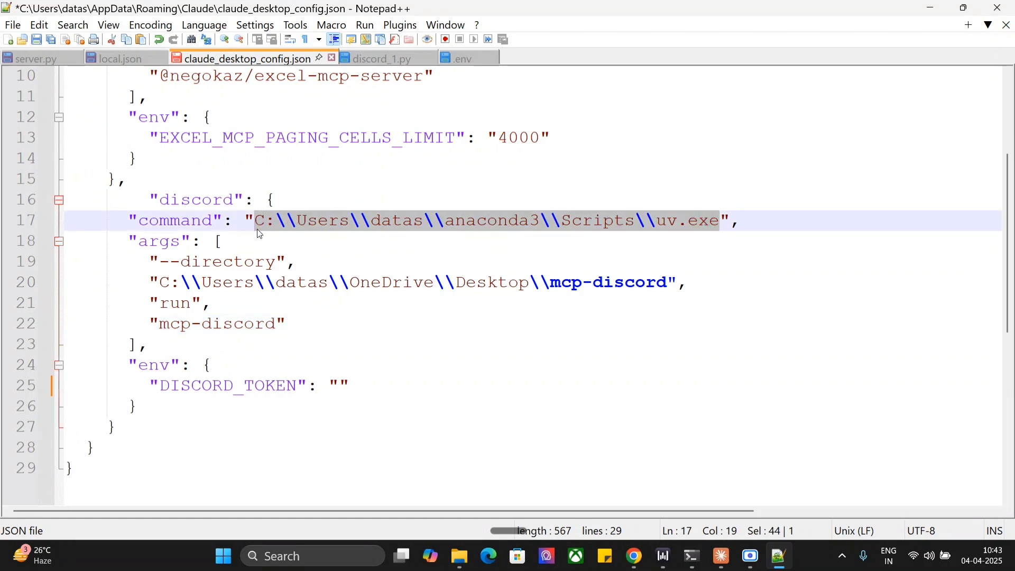
left_click(259, 229)
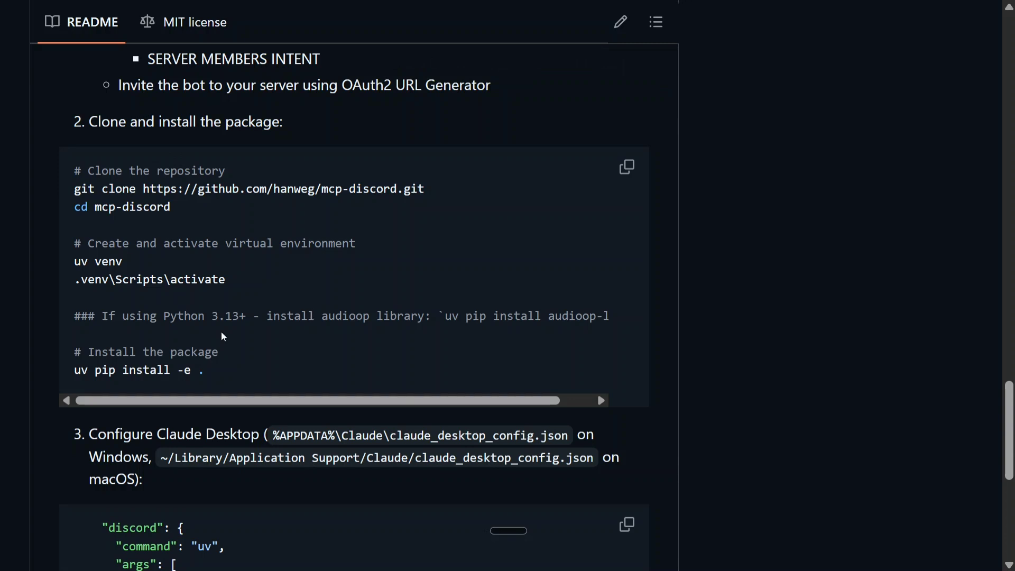
- Review the clone, virtual environment and package install commands in the mcp-discord README on GitHub
mouse_move(232, 370)
left_mouse_down()
mouse_move(71, 241)
mouse_move(69, 192)
left_mouse_up()
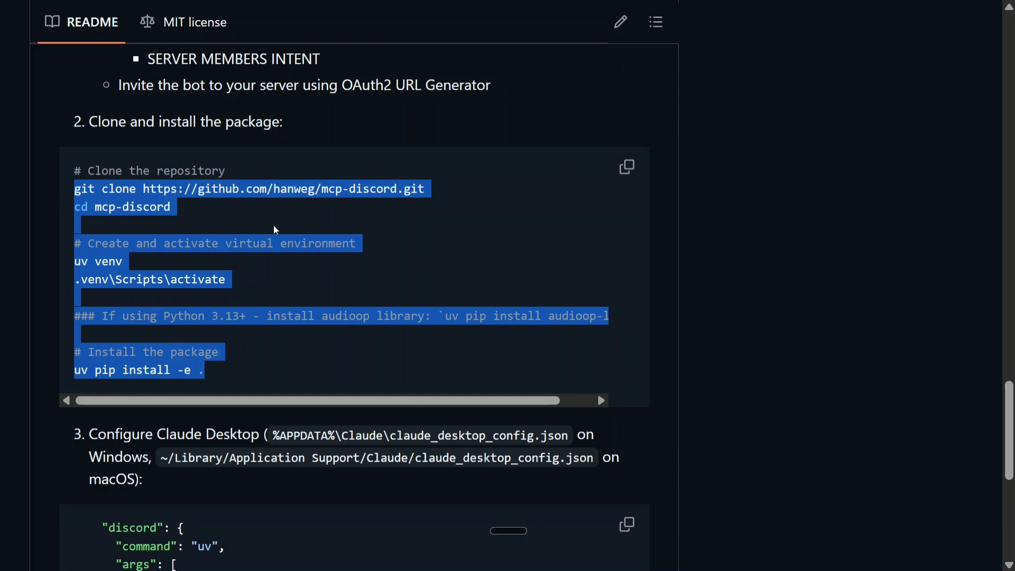
left_click(141, 270)
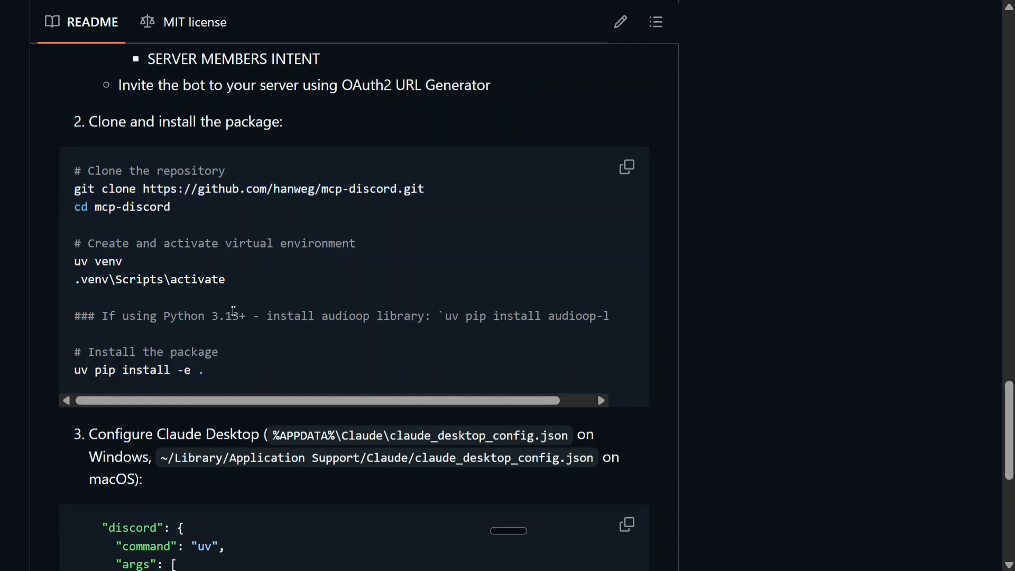
scroll(227, 318, "down", 2)
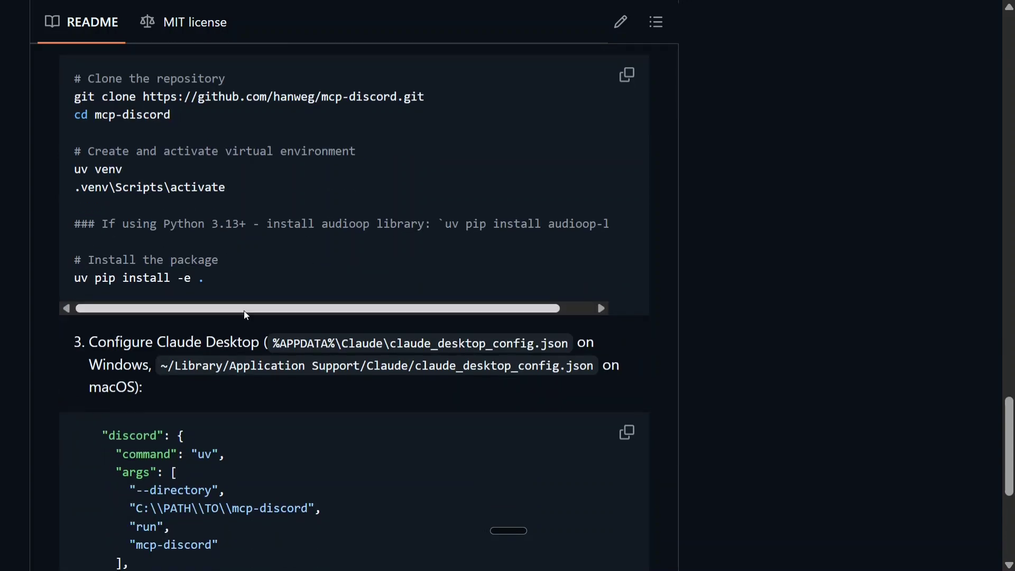
scroll(233, 344, "down", 3)
- Compare the README's discord configuration snippet, its token and directory path placeholders, with the discord block in claude_desktop_config.json
left_click_drag(169, 485, 67, 255)
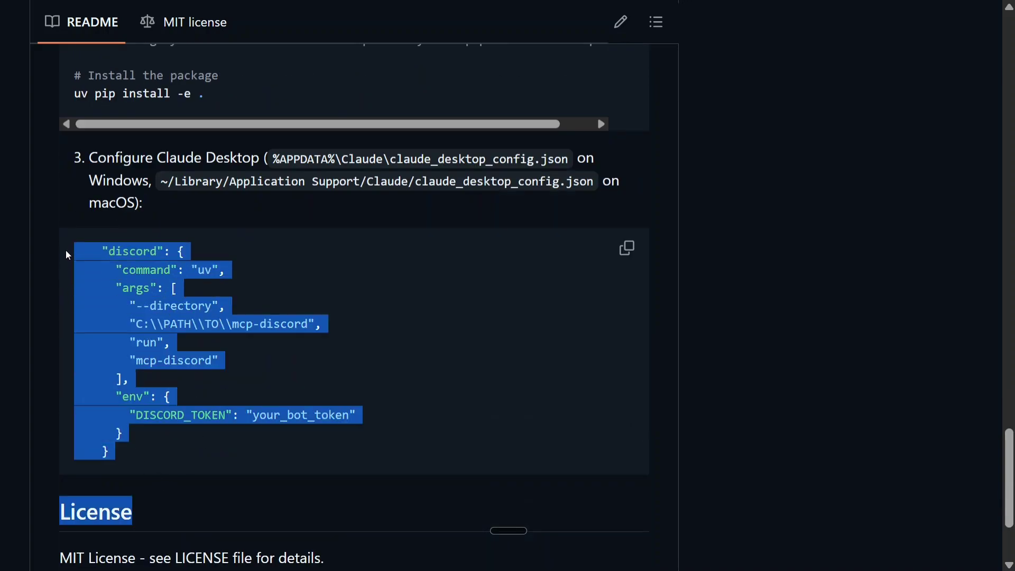
left_click(228, 435)
left_click_drag(251, 415, 352, 412)
left_click(311, 344)
left_click_drag(312, 320, 137, 320)
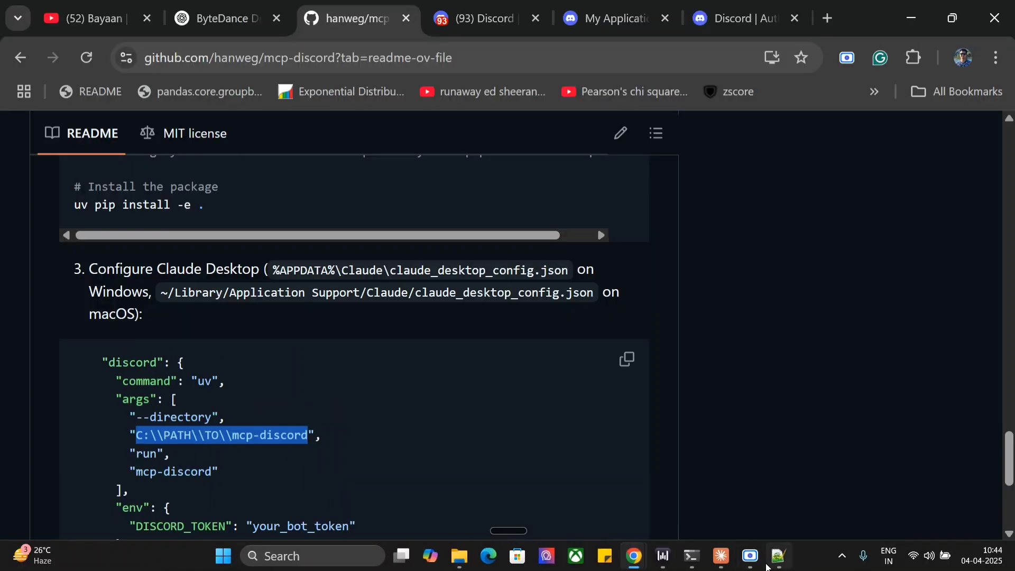
left_click(779, 557)
left_click_drag(320, 461, 62, 205)
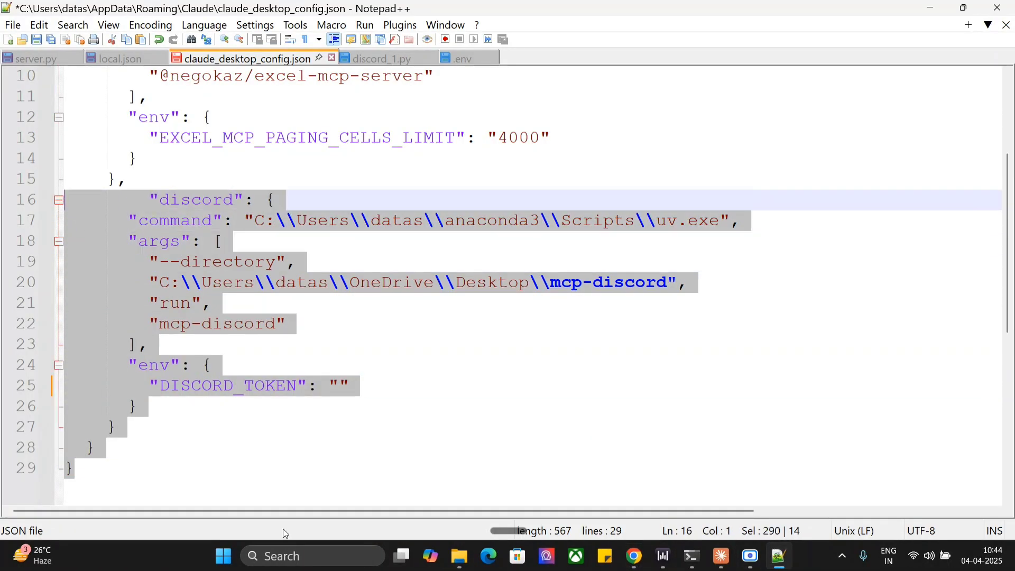
- Open Task Manager and try to end the claude process
left_click(301, 556)
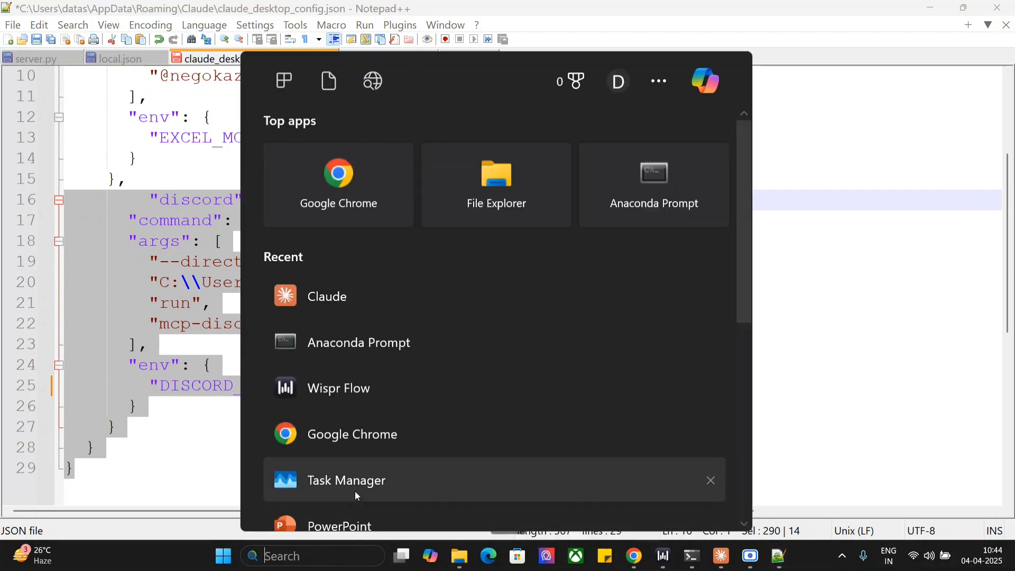
key("Escape")
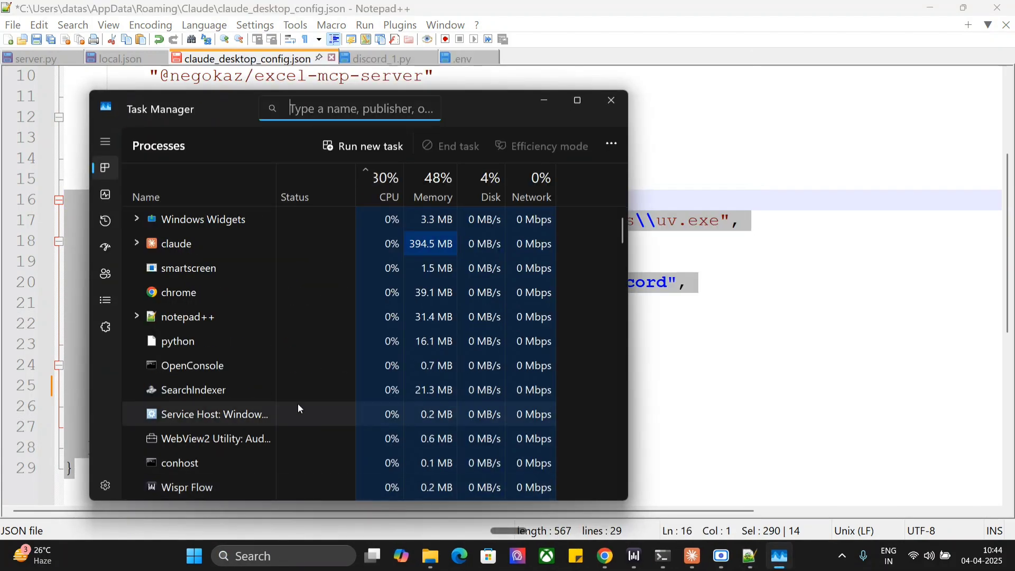
right_click(214, 242)
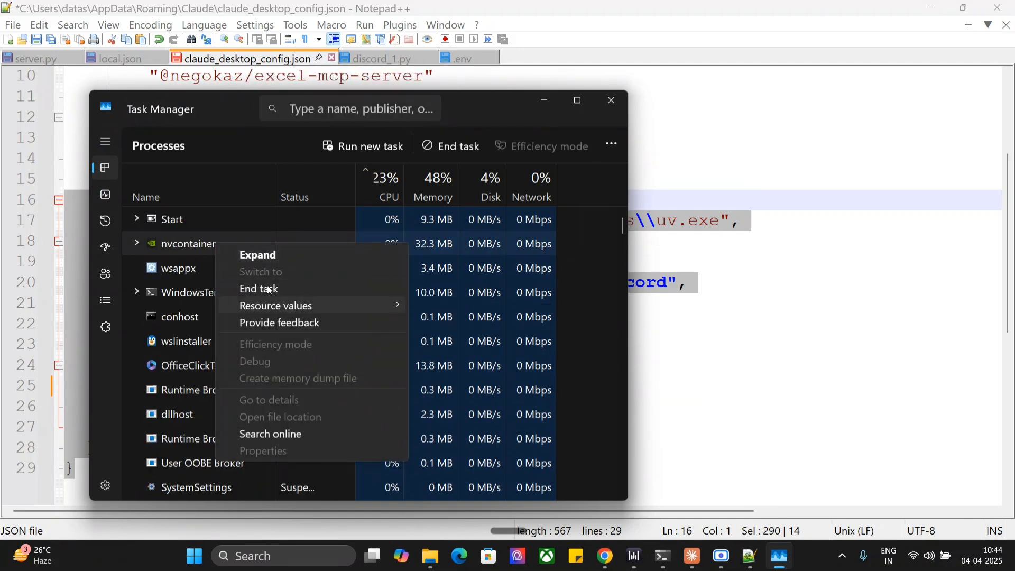
left_click(272, 289)
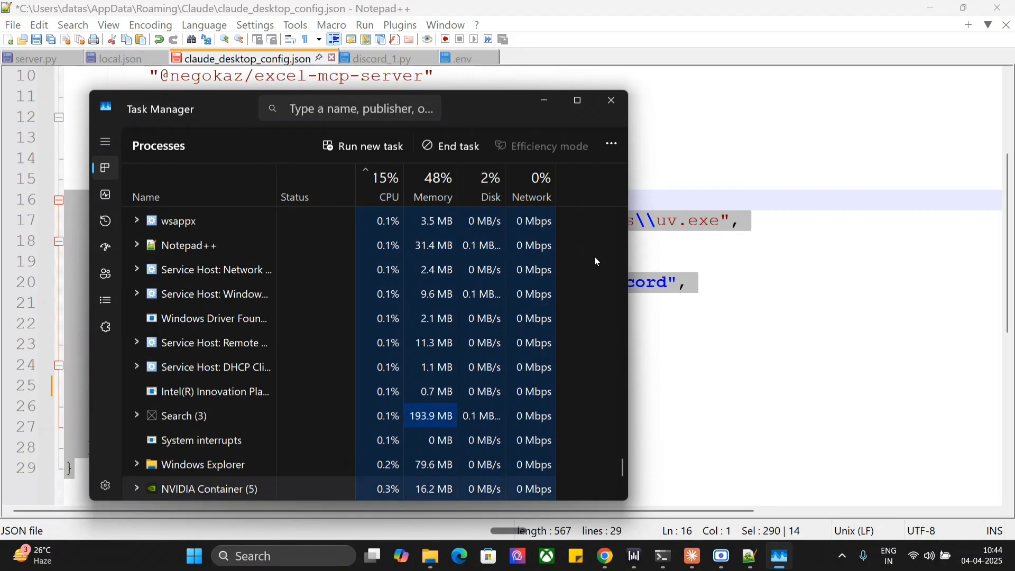
- Return to Claude, close the settings and look through the list of available MCP tools
left_click(706, 565)
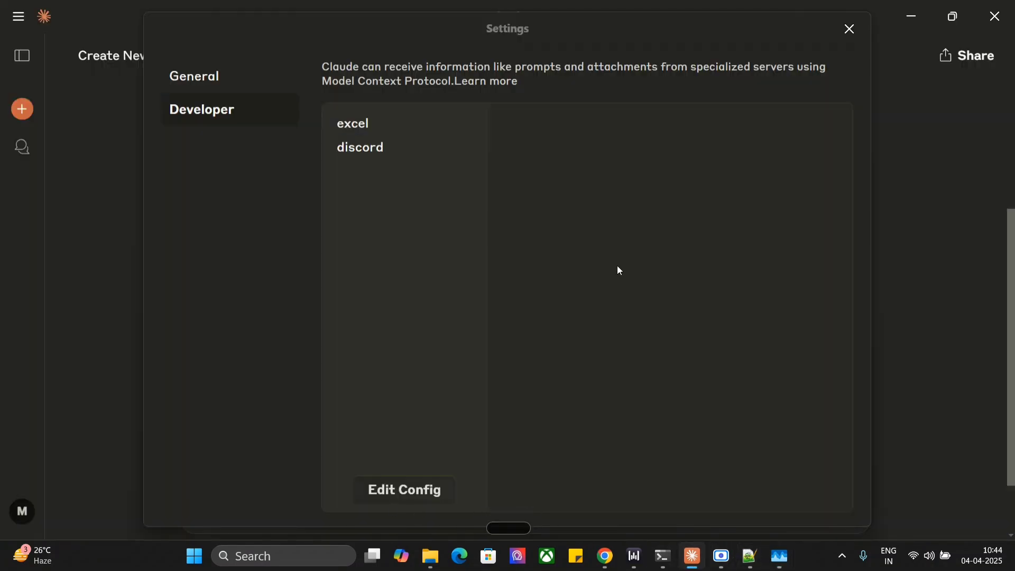
left_click(850, 28)
left_click(289, 506)
scroll(394, 334, "down", 5)
scroll(397, 336, "down", 5)
scroll(397, 338, "up", 10)
left_click(937, 180)
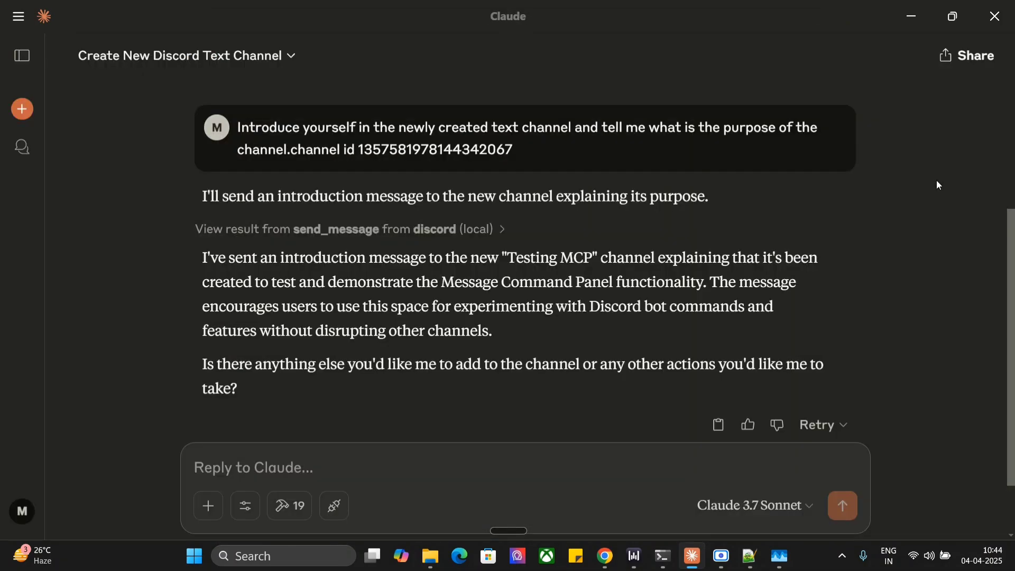